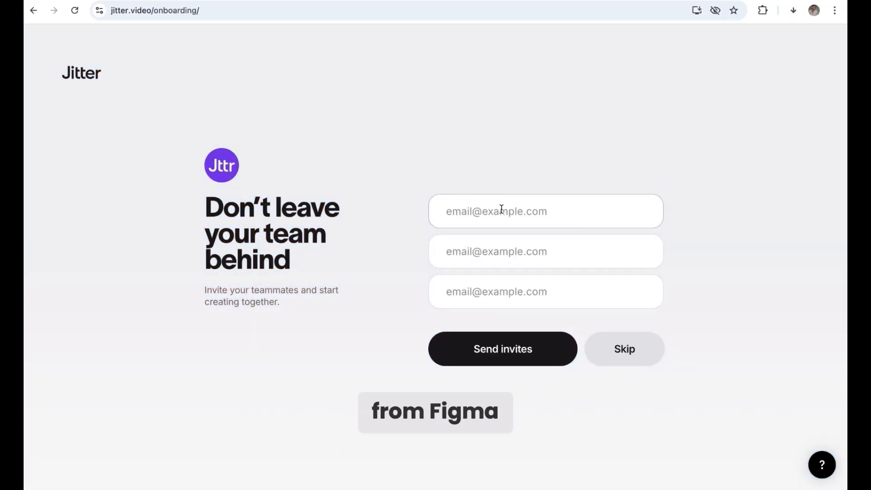
# Step: Skip the teammate invitations and start a new file from scratch
pyautogui.click(520, 220)
pyautogui.click(628, 359)
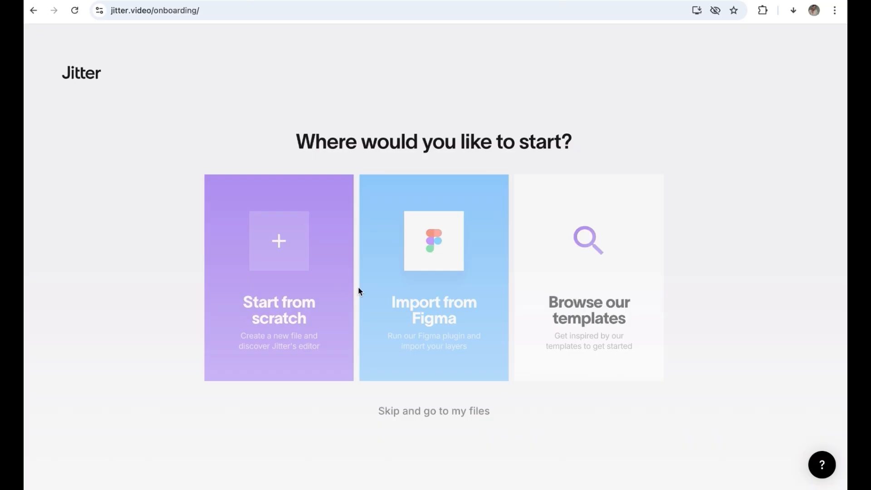
pyautogui.click(285, 325)
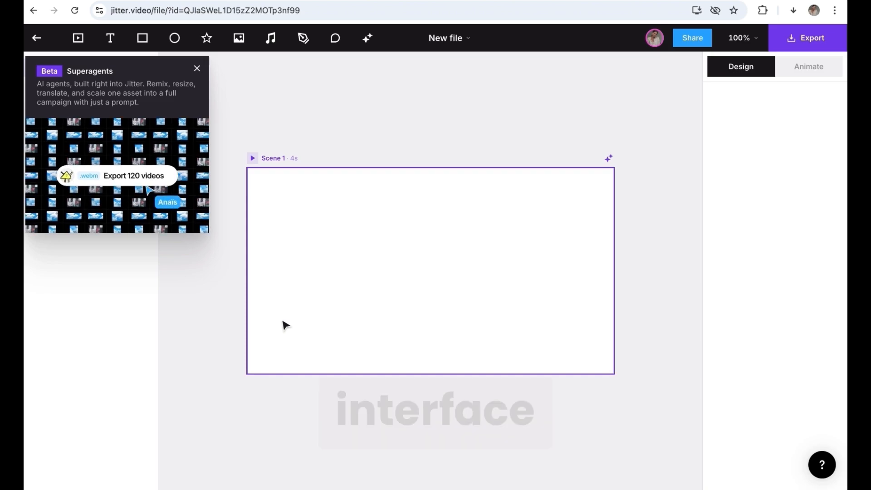
# Step: Set the size of Scene 1 to 1080 by 1920
pyautogui.click(362, 268)
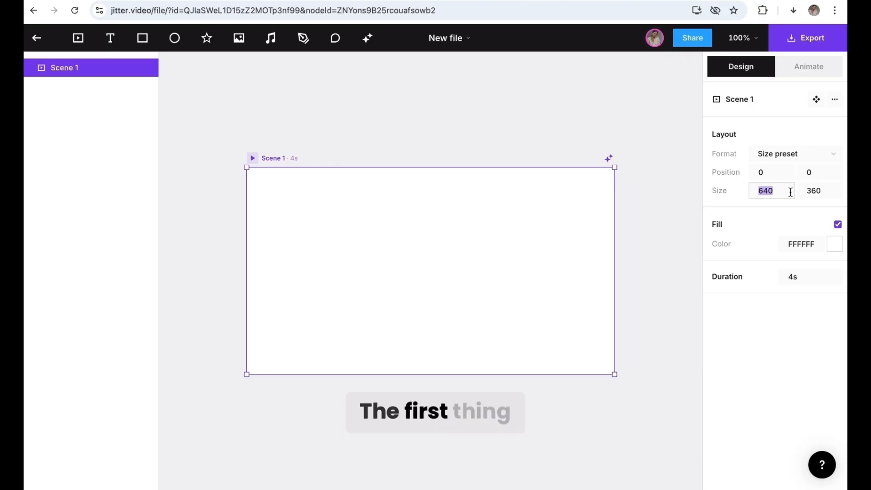
pyautogui.press('BackSpace')
pyautogui.press('BackSpace')
pyautogui.press('BackSpace')
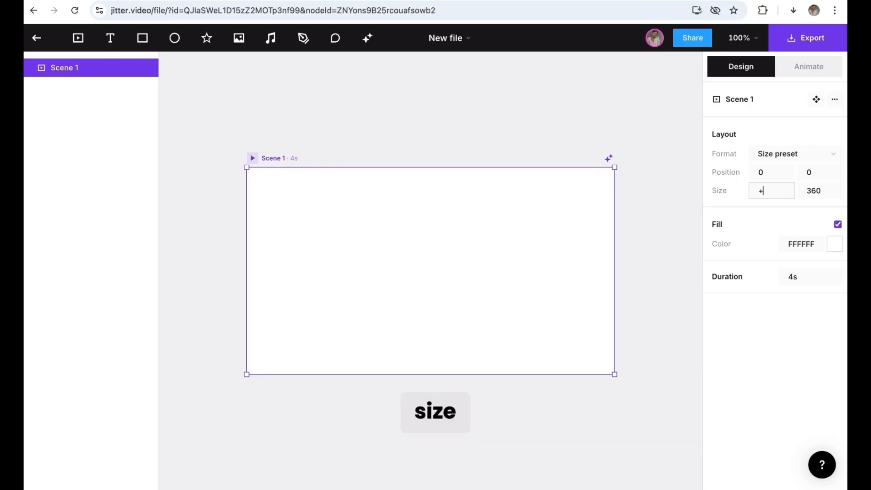
pyautogui.hotkey('ctrl', 'space')
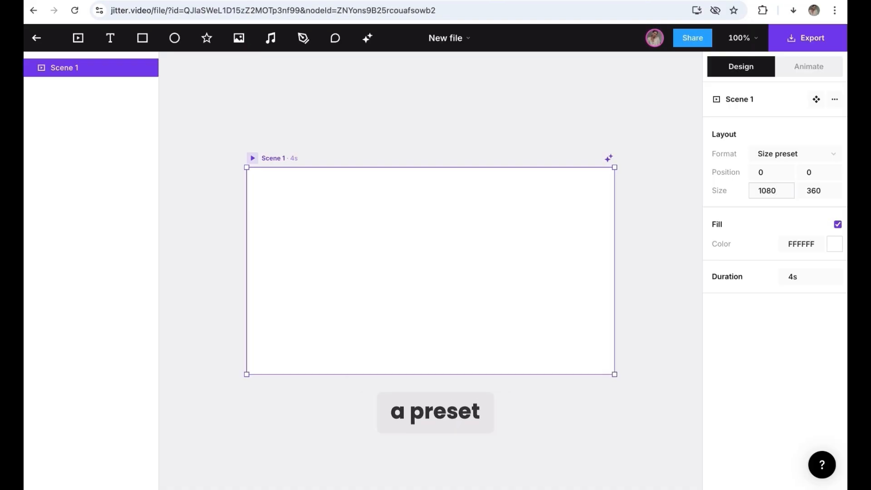
pyautogui.click(819, 193)
pyautogui.write('1920')
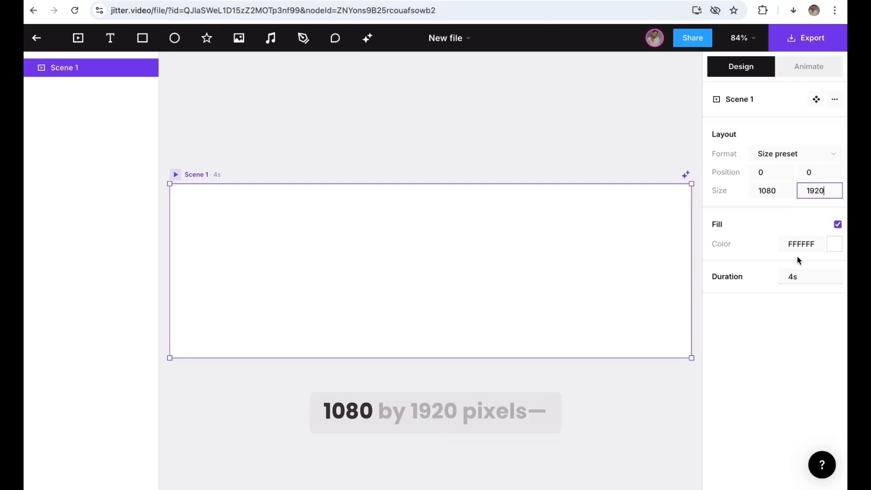
pyautogui.click(768, 190)
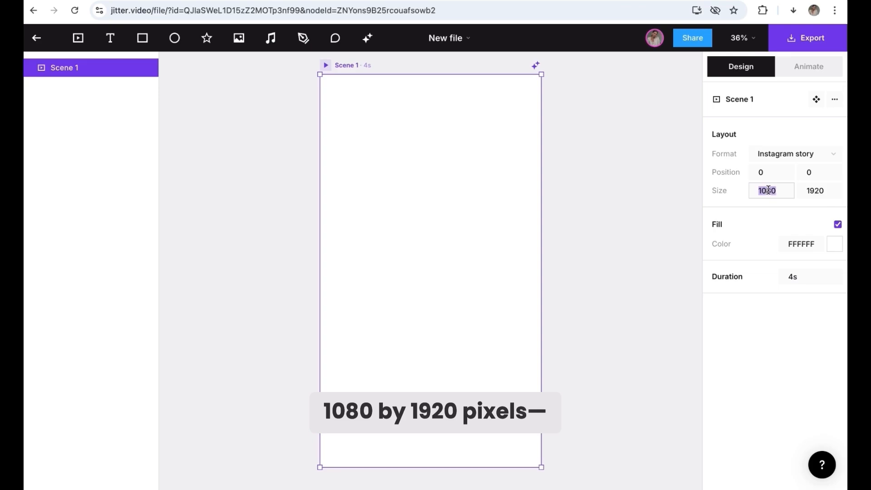
pyautogui.click(671, 297)
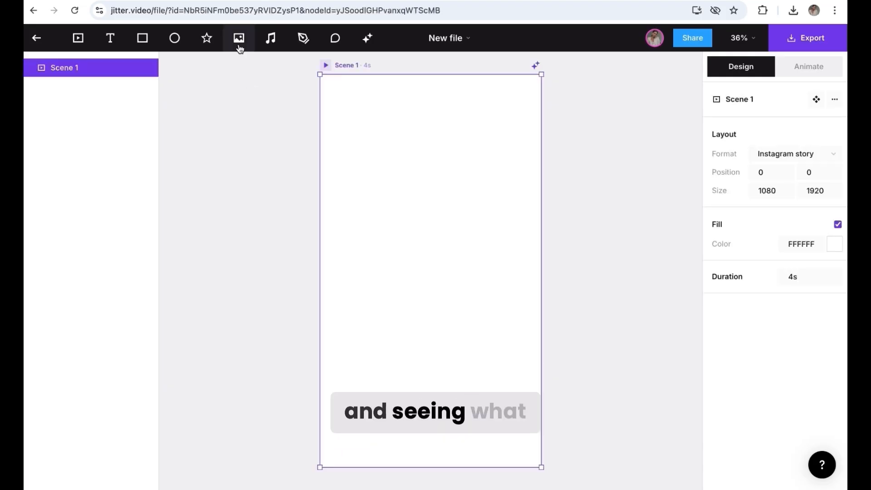
# Step: Add the perfume bottle image from the Photos library to the scene
pyautogui.click(239, 39)
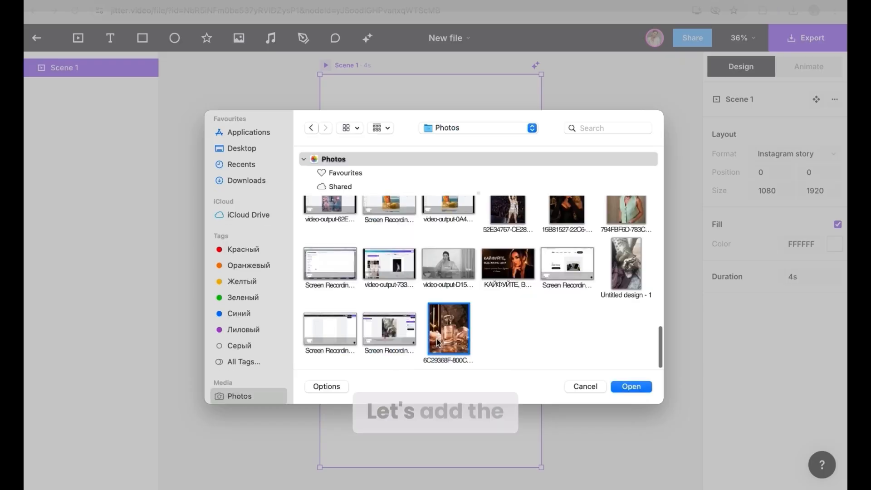
pyautogui.click(647, 380)
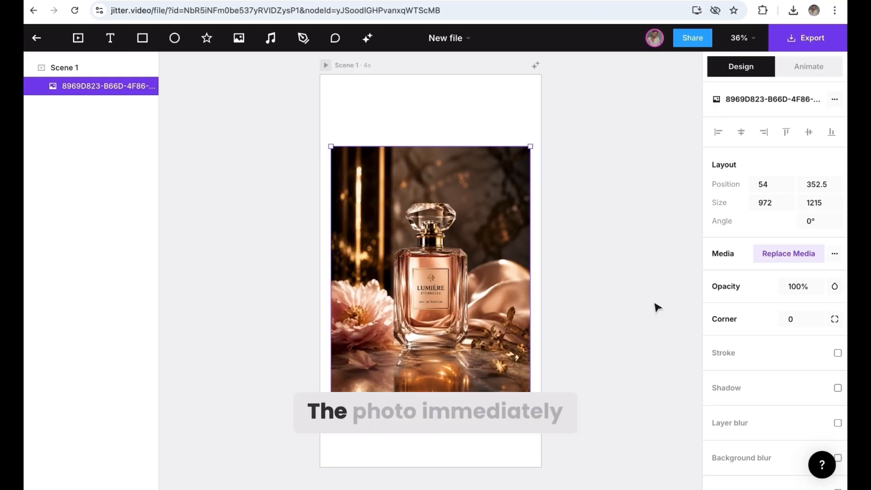
# Step: Apply the Ripple distortion effect to the perfume photo as a new animation
pyautogui.click(806, 75)
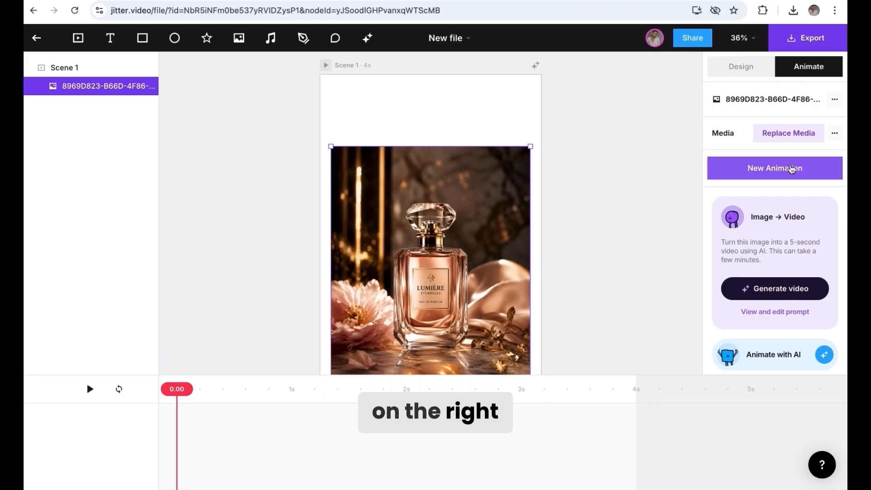
pyautogui.click(791, 169)
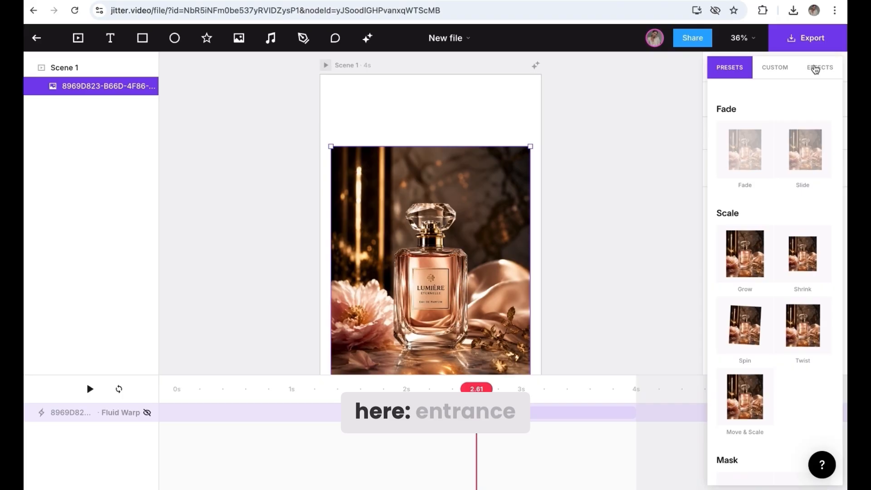
pyautogui.click(815, 69)
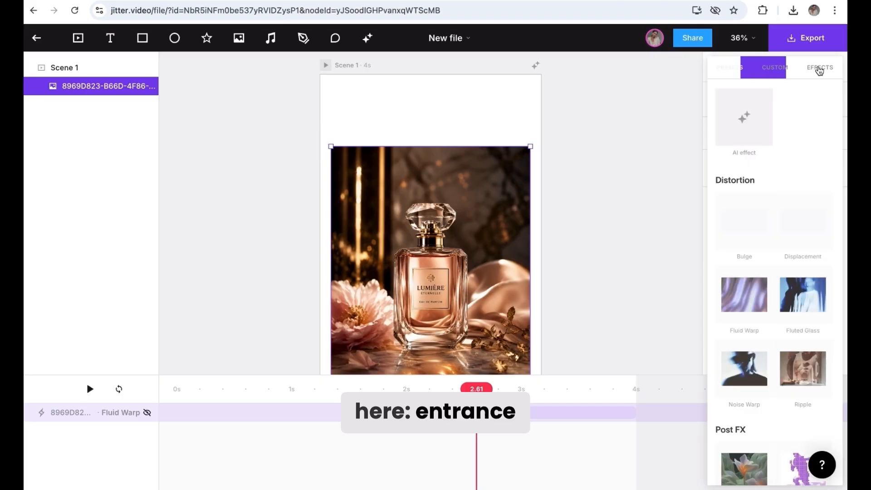
pyautogui.scroll(-2, 800, 216)
pyautogui.scroll(-3, 800, 216)
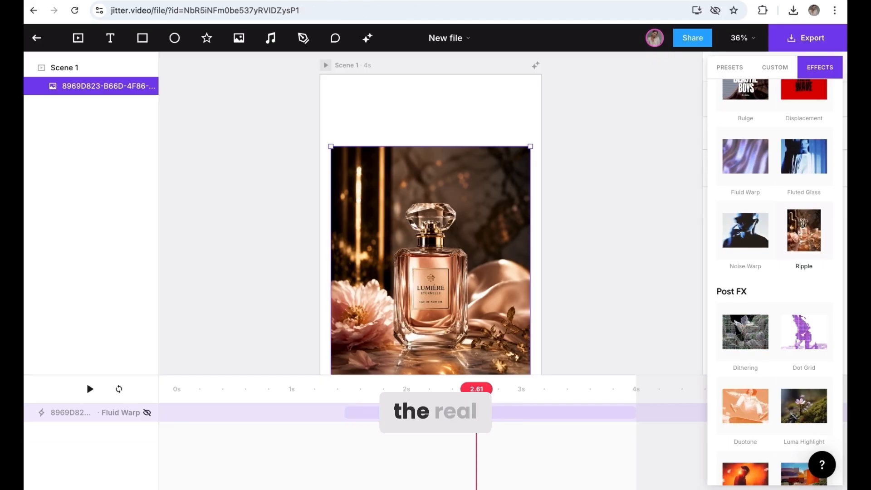
pyautogui.click(804, 233)
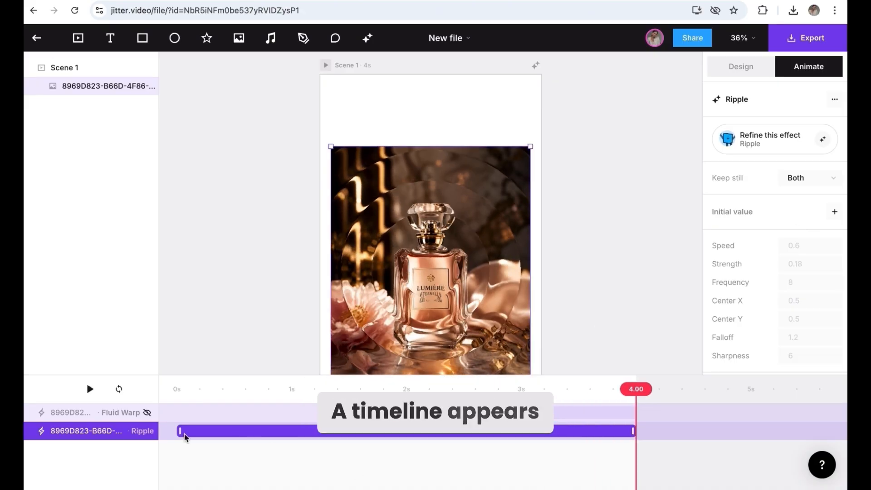
# Step: Trim the Ripple effect to start at about 1.46 s, preview the animation and hide the effect
pyautogui.moveTo(179, 431); pyautogui.dragTo(344, 433)
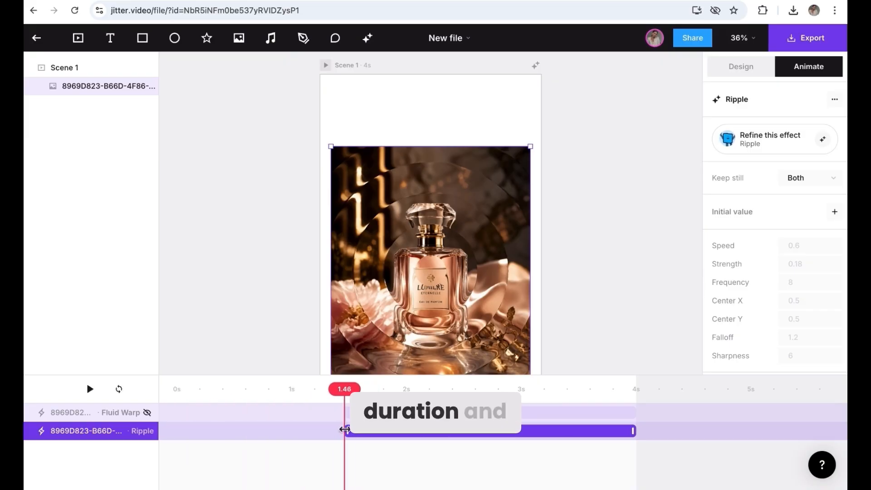
pyautogui.scroll(-1, 547, 221)
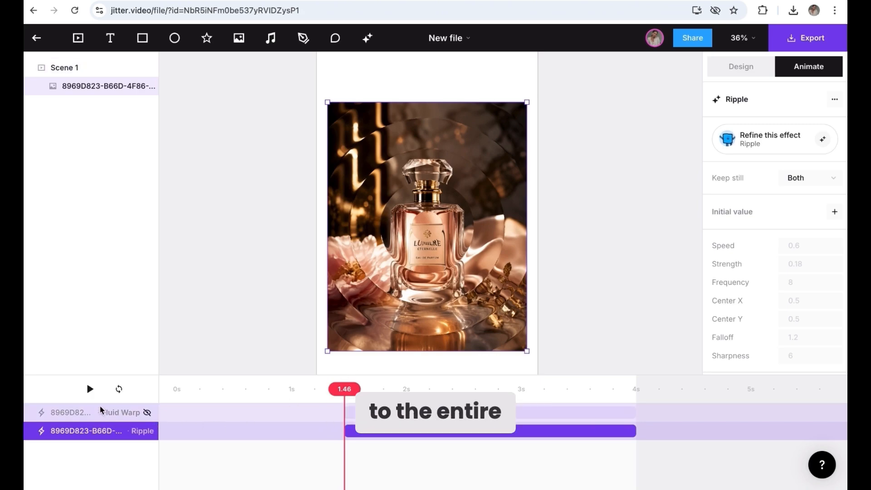
pyautogui.click(89, 389)
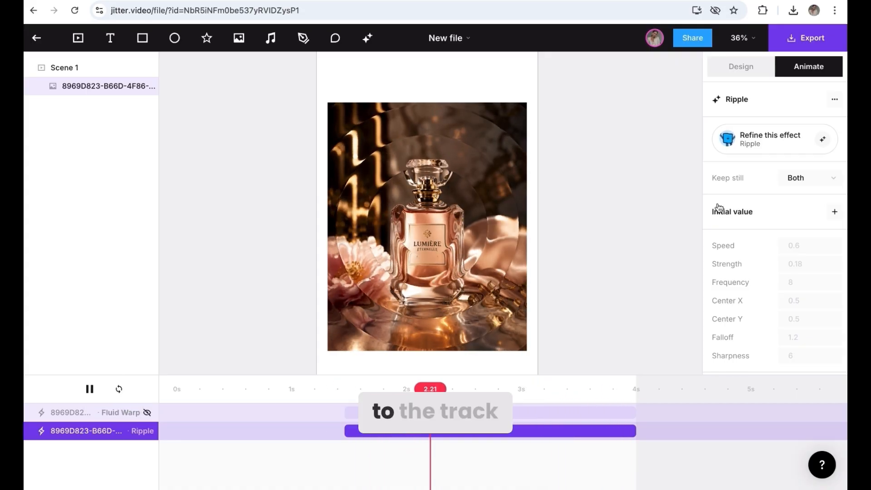
pyautogui.click(91, 389)
pyautogui.moveTo(149, 431)
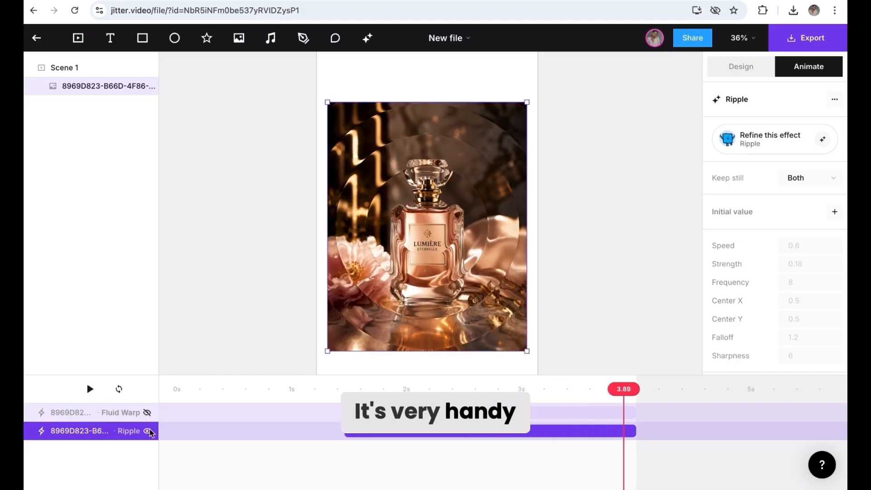
pyautogui.click(149, 431)
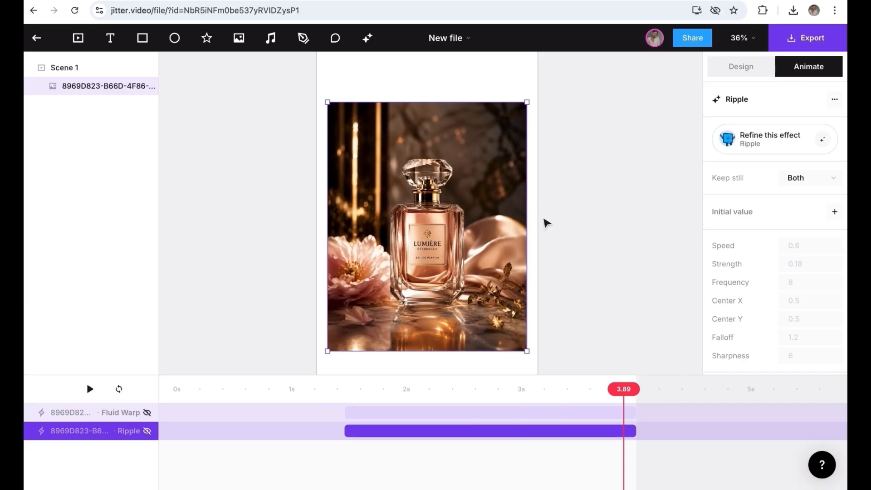
# Step: Apply the Inward Echoes utility effect to the perfume photo and shorten its track from the end
pyautogui.click(493, 228)
pyautogui.click(801, 172)
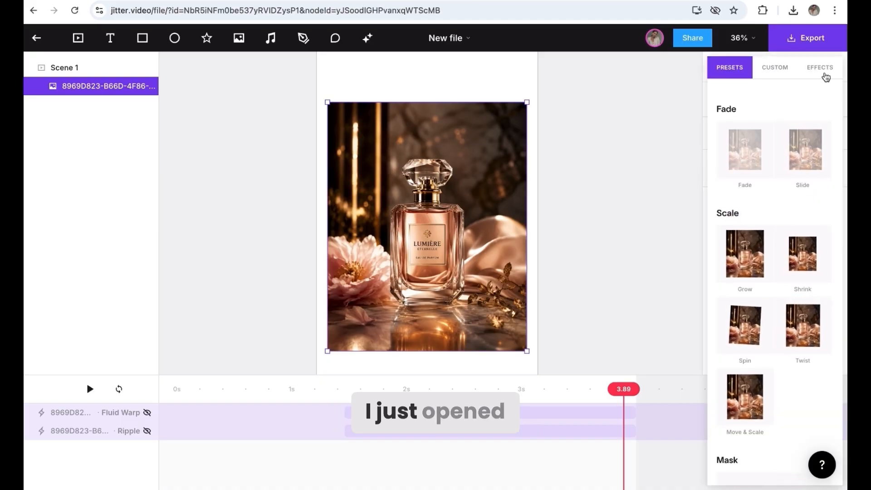
pyautogui.click(825, 76)
pyautogui.scroll(-3, 784, 218)
pyautogui.scroll(-5, 784, 218)
pyautogui.scroll(-8, 784, 218)
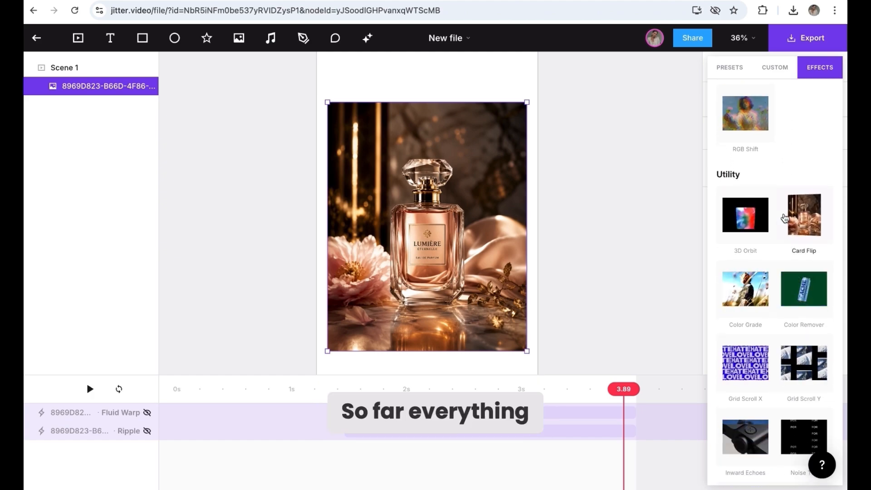
pyautogui.scroll(-3, 761, 348)
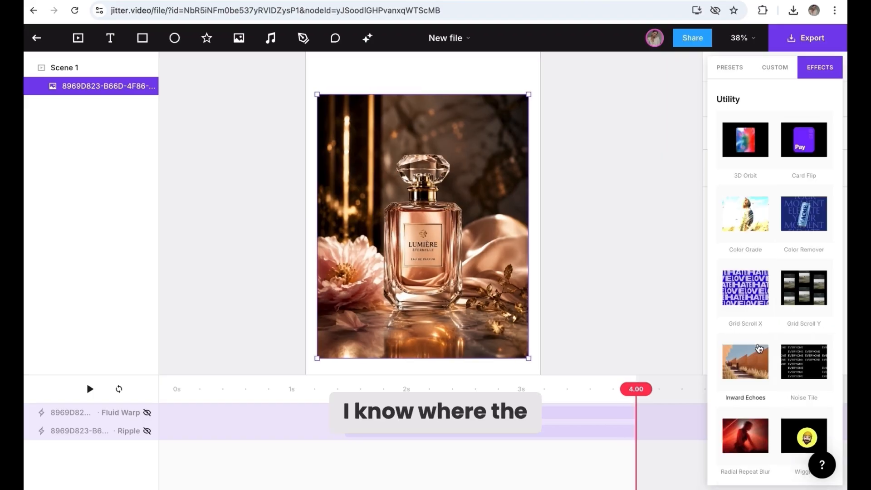
pyautogui.click(760, 349)
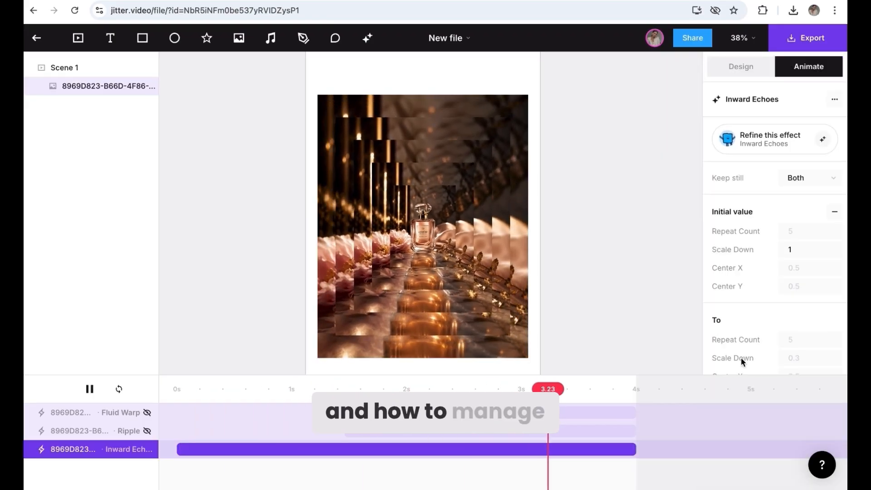
pyautogui.moveTo(126, 466)
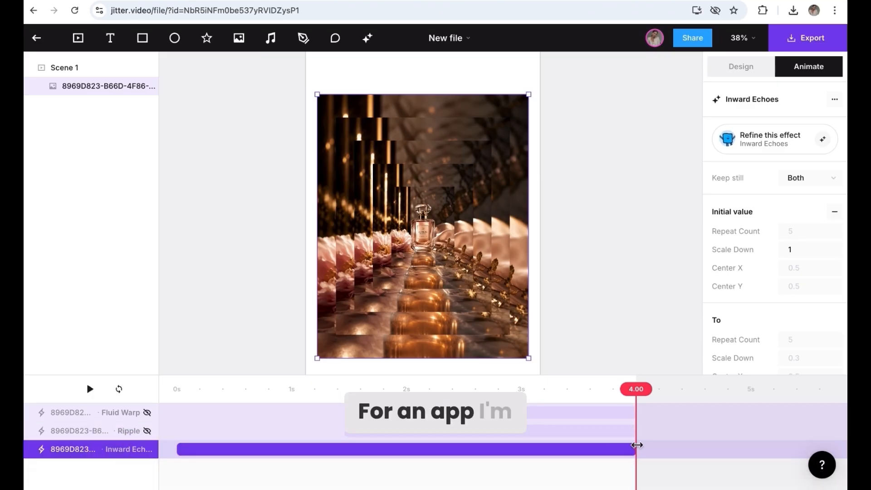
pyautogui.moveTo(637, 445); pyautogui.dragTo(535, 464)
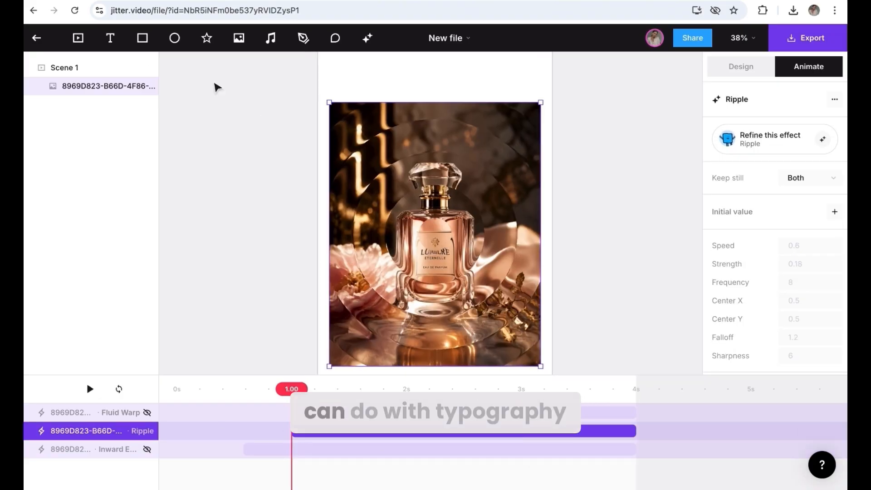
# Step: Add a text layer reading "LIMITED EDITION" to the scene and show its design settings
pyautogui.click(110, 38)
pyautogui.write('LIMITED EDITION')
pyautogui.click(835, 99)
pyautogui.click(835, 100)
pyautogui.click(736, 68)
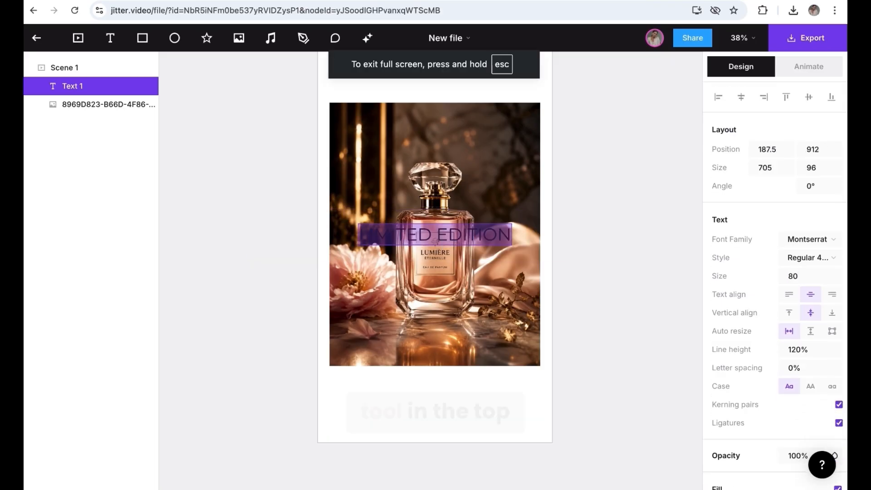
# Step: Set the font family of the "LIMITED EDITION" text to Bodoni Moda
pyautogui.doubleClick(507, 237)
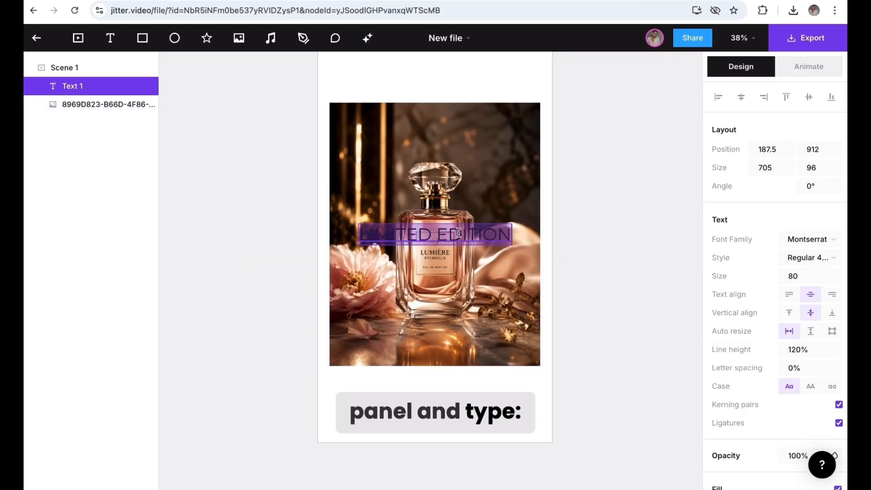
pyautogui.click(807, 239)
pyautogui.write('BO')
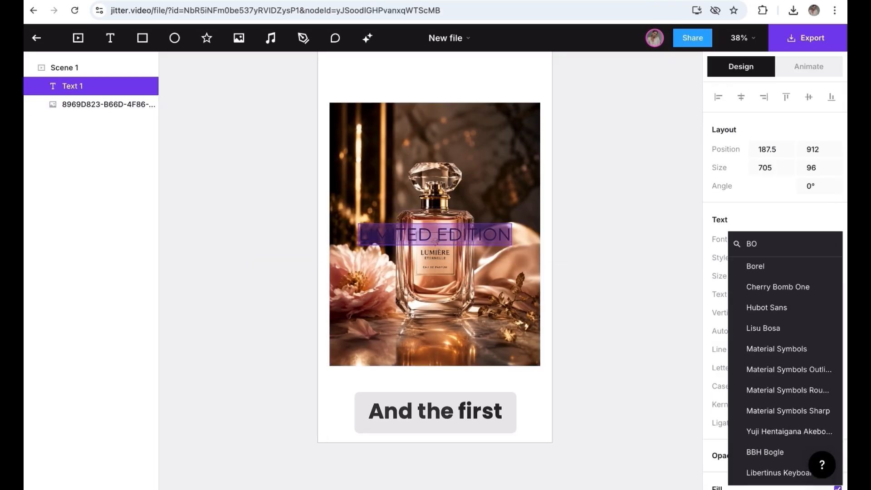
pyautogui.write('DON')
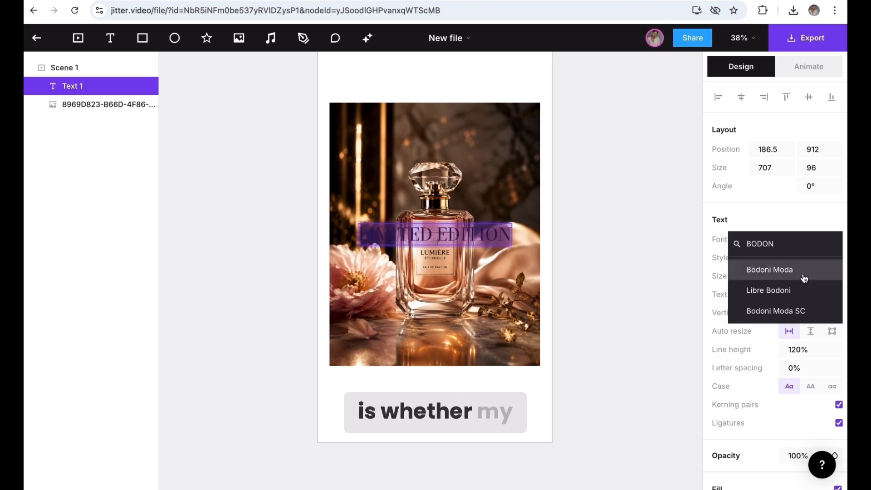
pyautogui.click(802, 273)
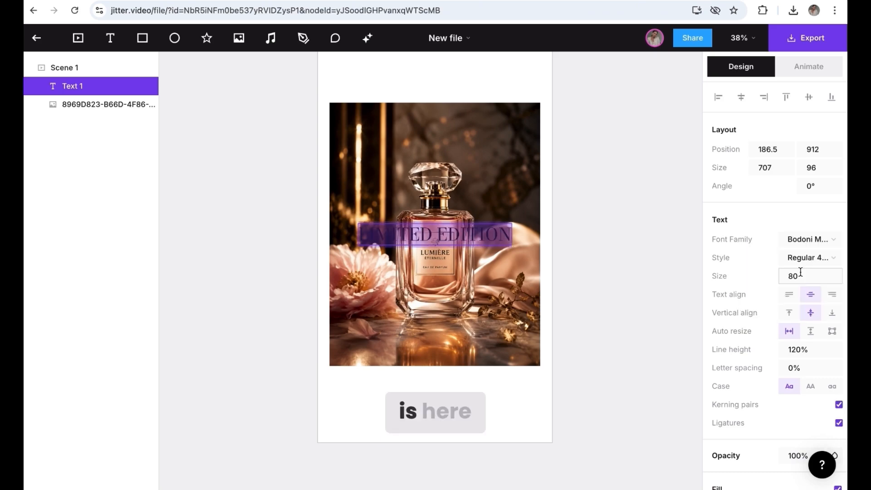
# Step: Move the "LIMITED EDITION" text above the perfume photo, to about position 187, 211
pyautogui.click(492, 250)
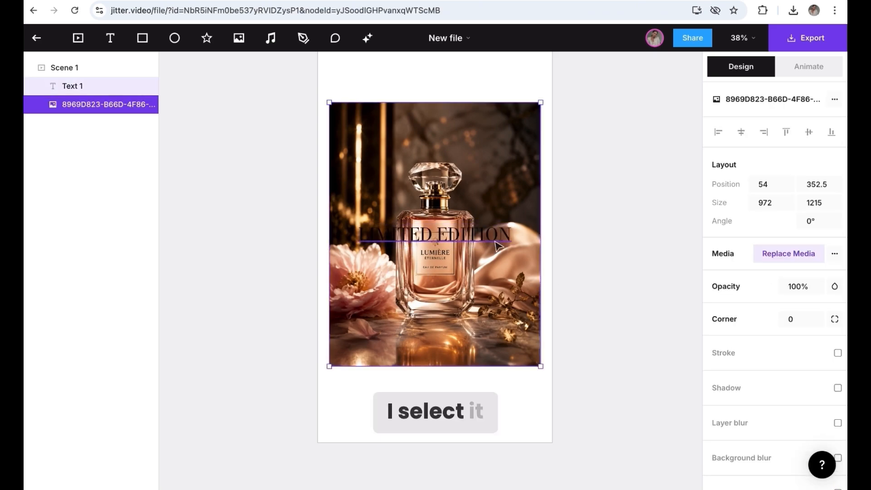
pyautogui.click(498, 236)
pyautogui.moveTo(499, 235); pyautogui.dragTo(501, 83)
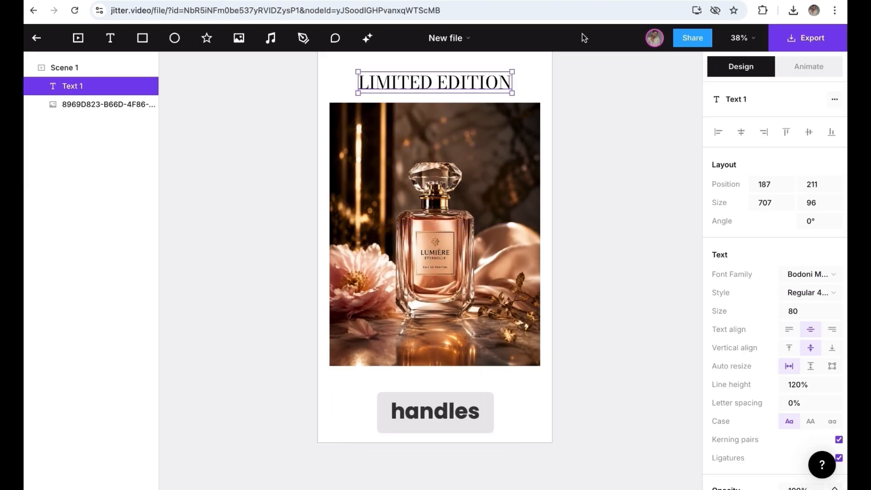
# Step: Add a Fade in animation to the "LIMITED EDITION" text, stretched to end at the 4-second mark, and preview it
pyautogui.click(812, 69)
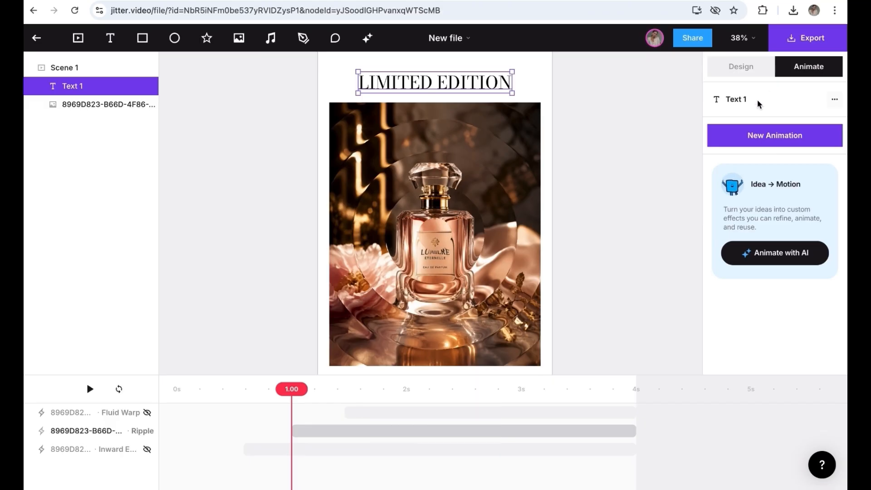
pyautogui.click(766, 134)
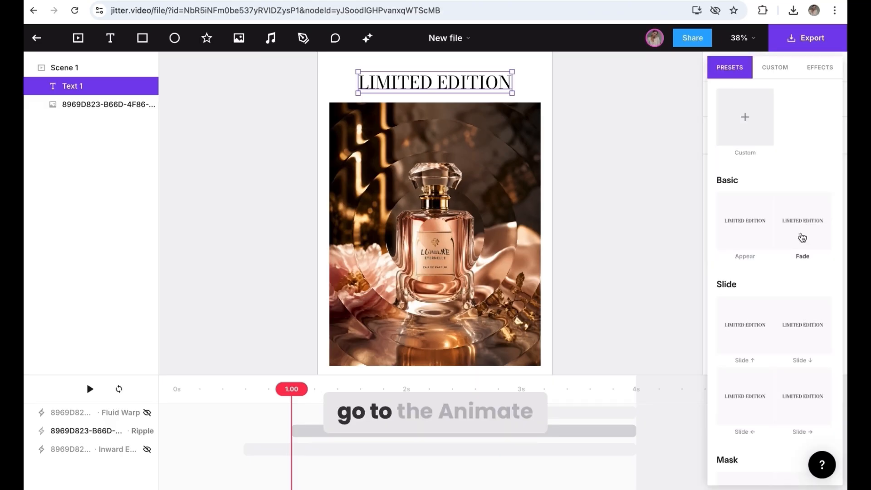
pyautogui.click(802, 237)
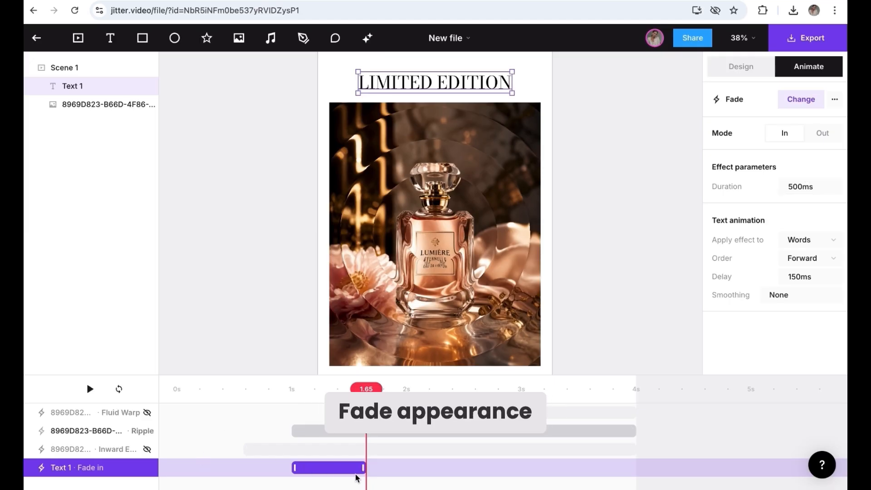
pyautogui.moveTo(364, 468); pyautogui.dragTo(644, 465)
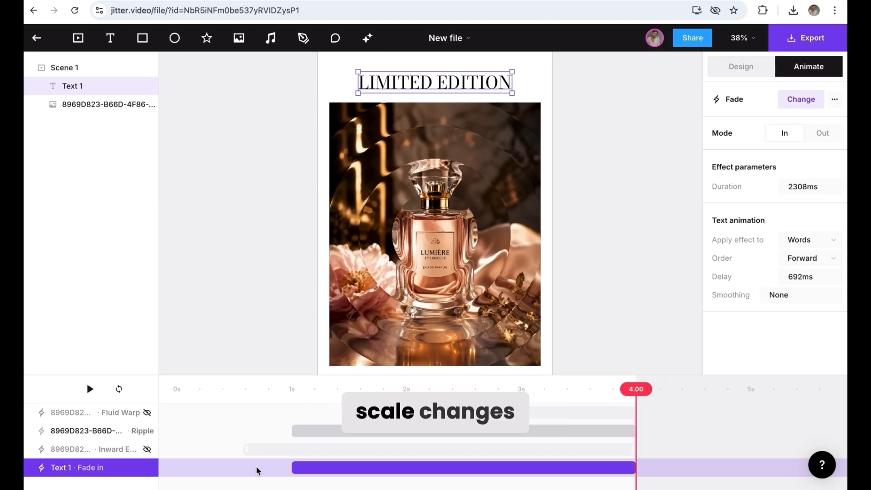
pyautogui.click(89, 389)
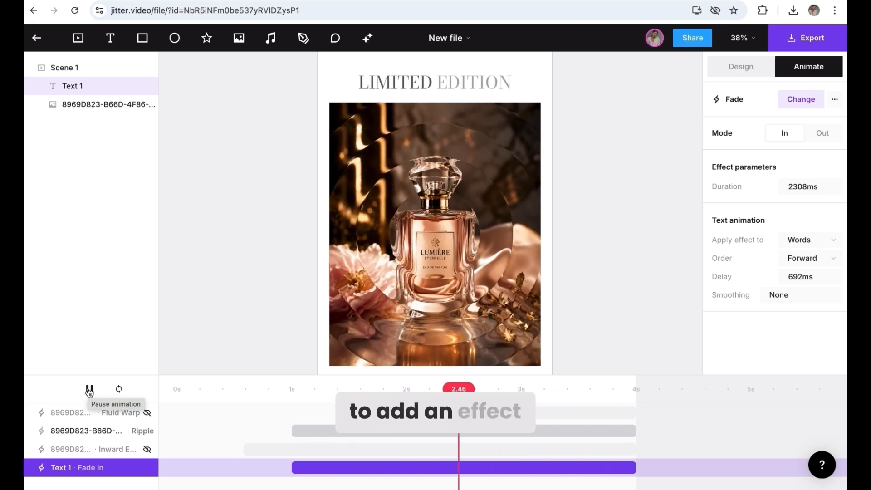
pyautogui.click(89, 389)
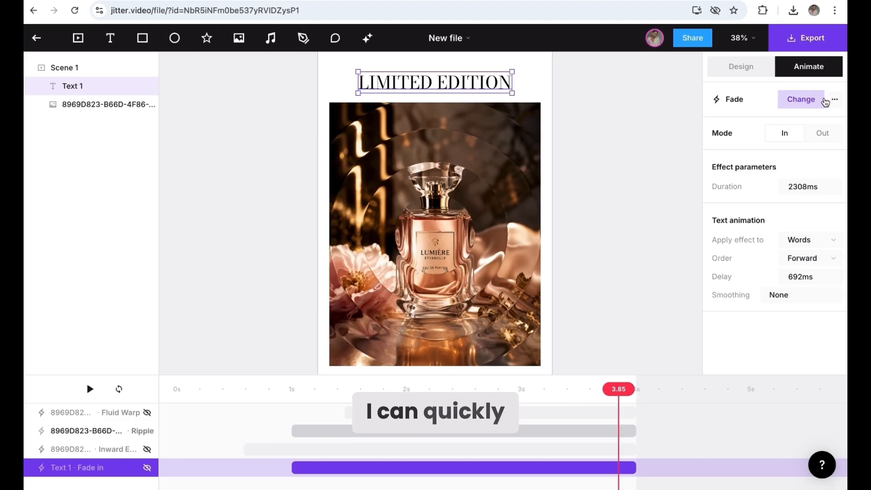
# Step: Replace the text's Fade animation with the Grow preset, stretched to end at the 4-second mark, and preview it
pyautogui.click(801, 102)
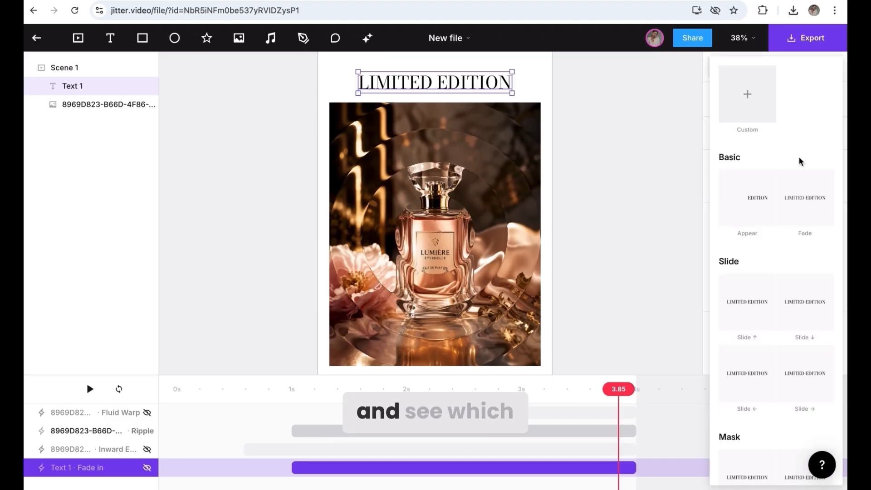
pyautogui.scroll(-3, 798, 193)
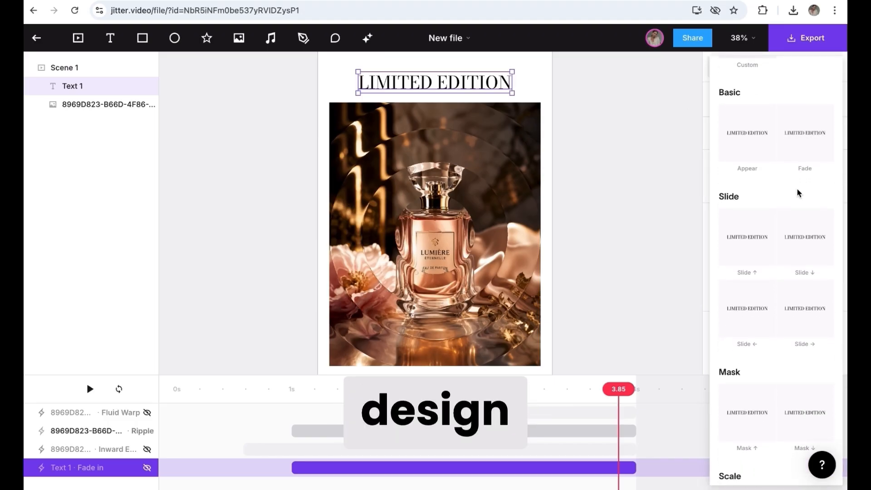
pyautogui.scroll(-1, 798, 193)
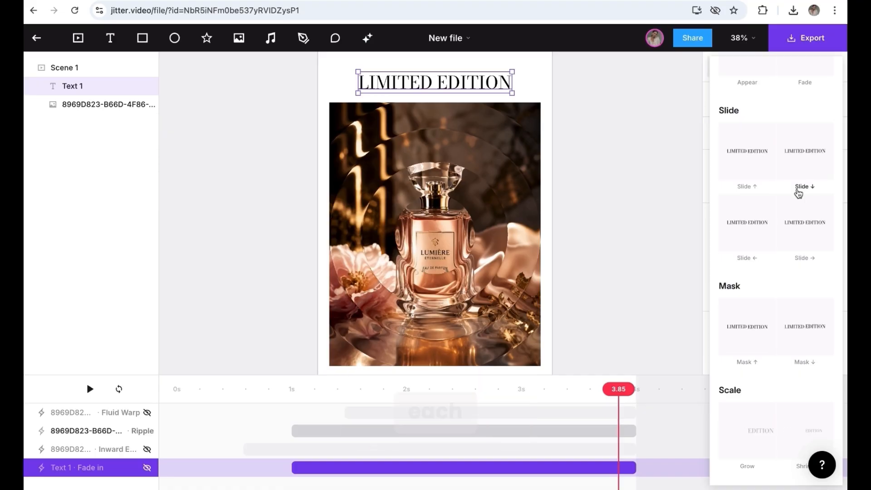
pyautogui.scroll(-3, 798, 194)
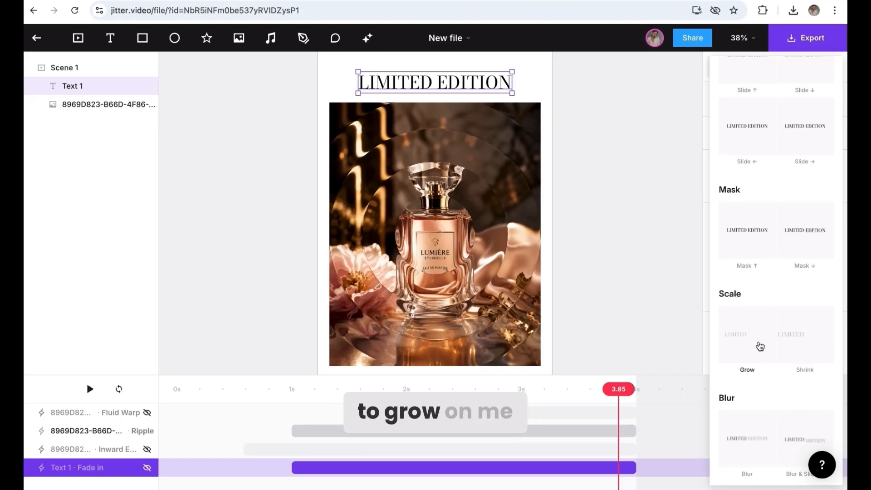
pyautogui.click(759, 355)
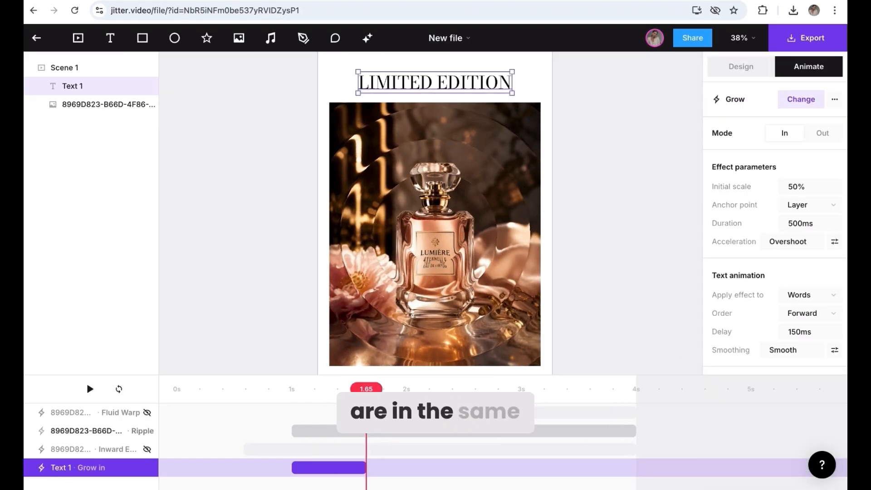
pyautogui.moveTo(363, 466); pyautogui.dragTo(634, 468)
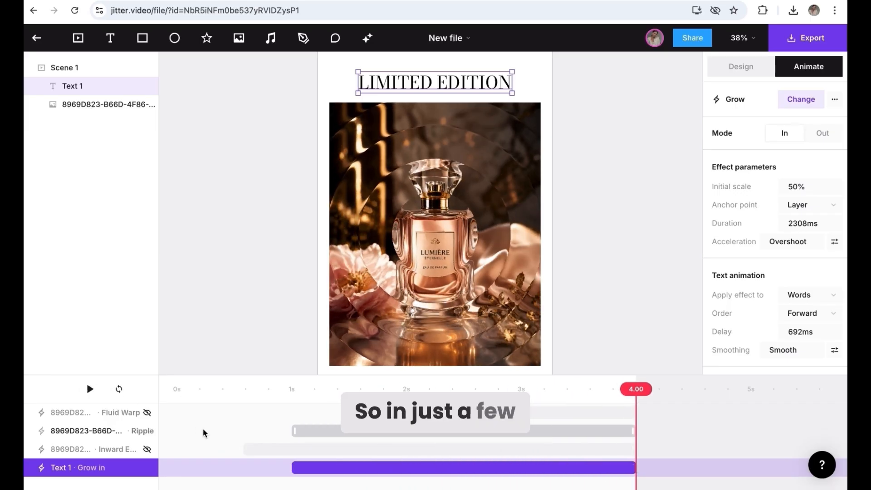
pyautogui.click(203, 433)
pyautogui.click(89, 389)
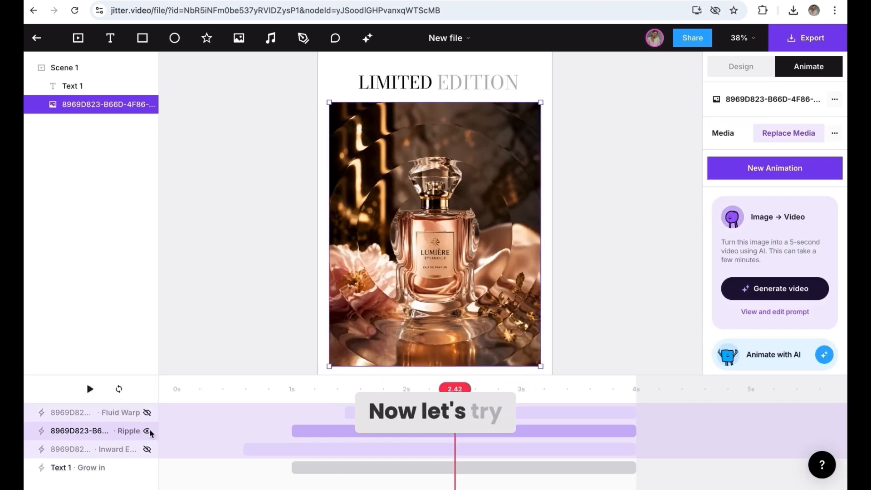
# Step: Hide the photo's Ripple effect and generate an AI effect with the prompt "Create a soft luxury light shimmer across the perfume bottle"
pyautogui.click(147, 431)
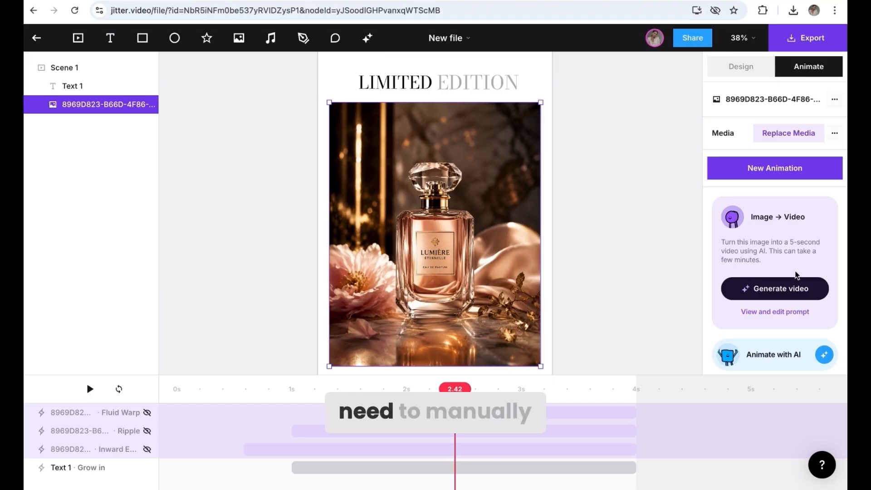
pyautogui.scroll(-1, 797, 275)
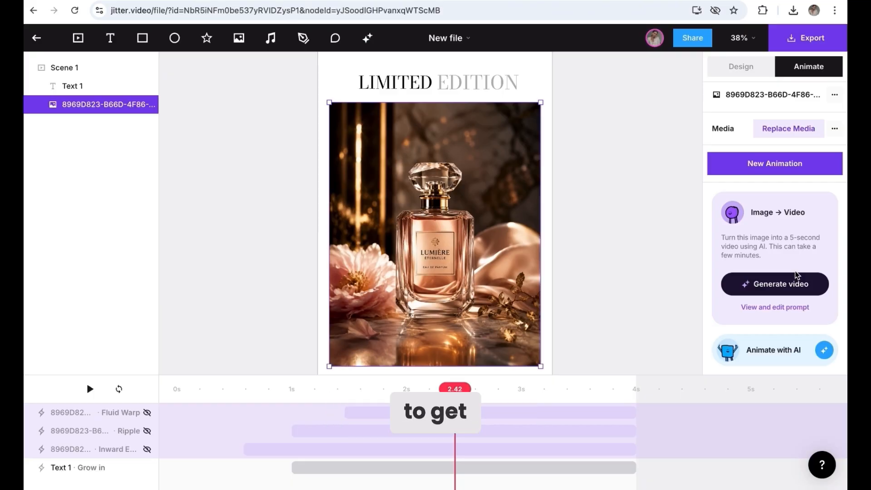
pyautogui.click(767, 348)
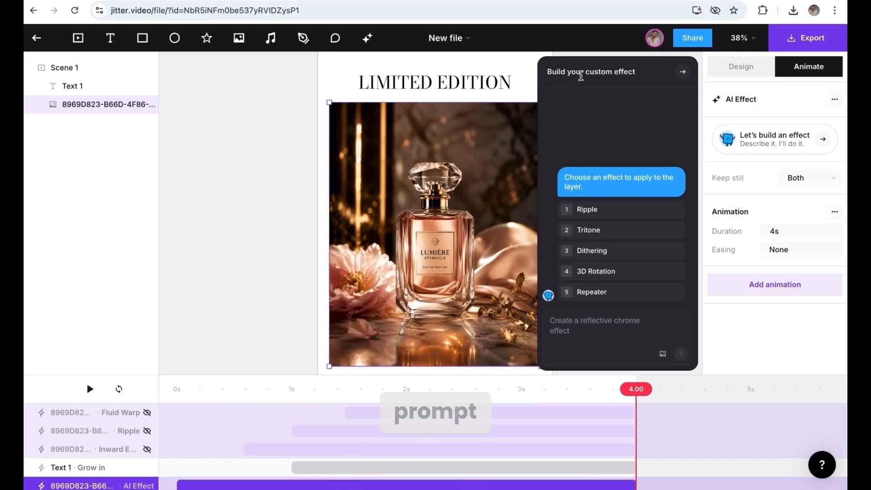
pyautogui.click(567, 326)
pyautogui.write('Create a soft luxury light shimmer across the perfume bottle')
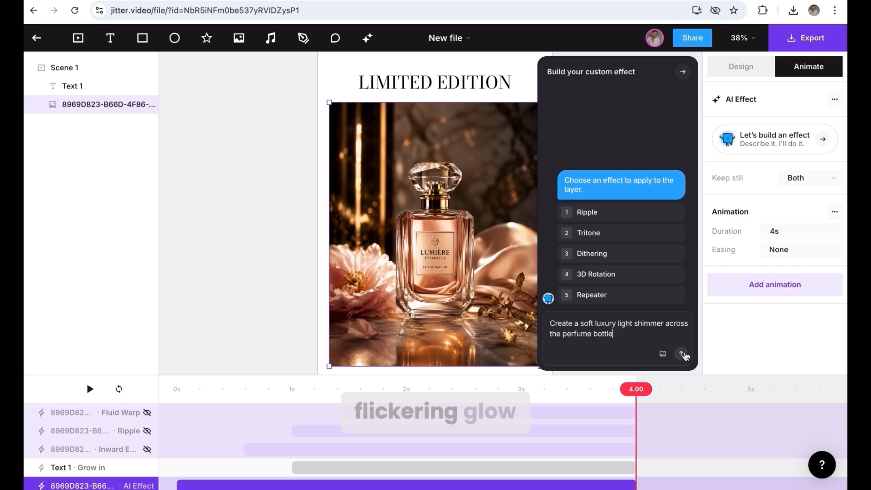
pyautogui.click(684, 355)
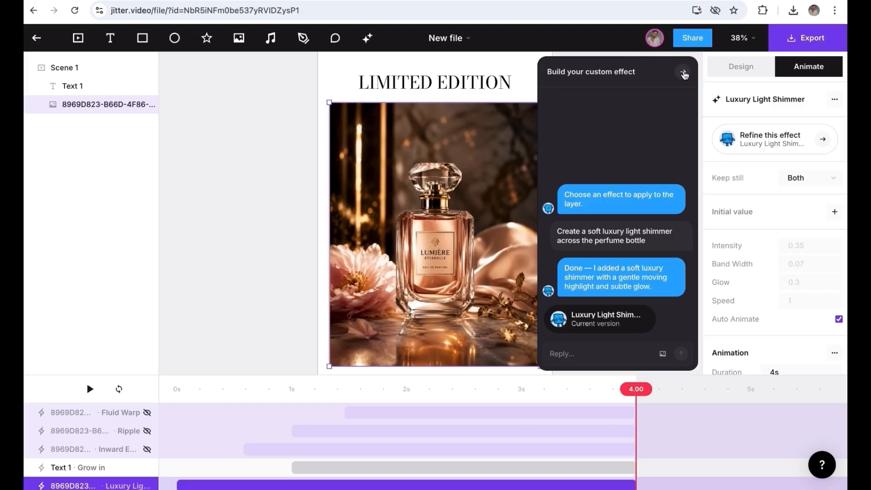
pyautogui.click(683, 73)
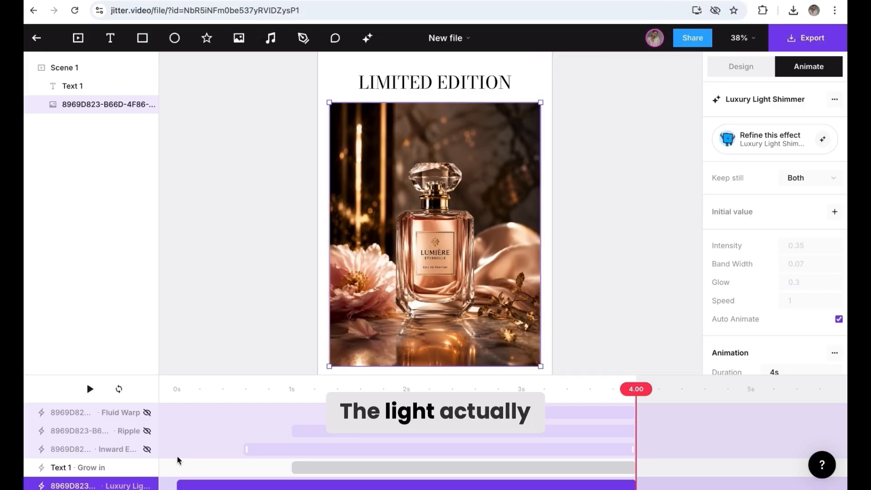
# Step: Play the animation and examine the light shimmer on the perfume bottle up close
pyautogui.click(177, 459)
pyautogui.click(89, 389)
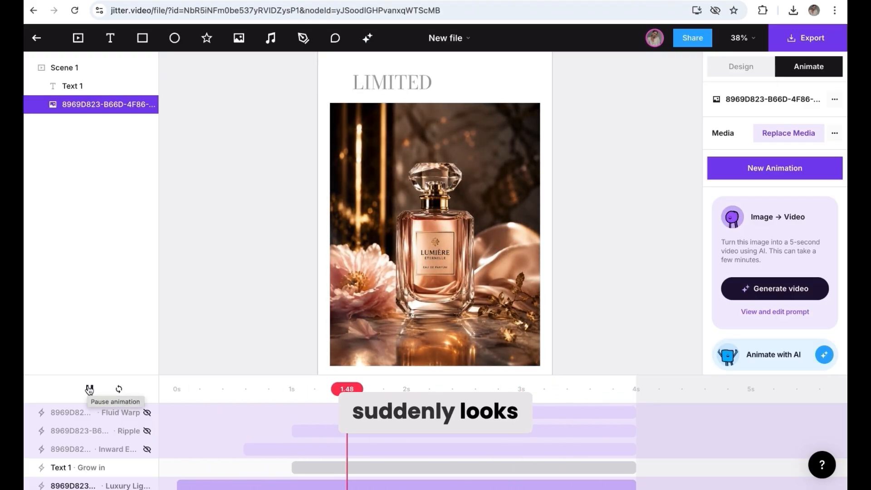
pyautogui.scroll(5, 505, 253)
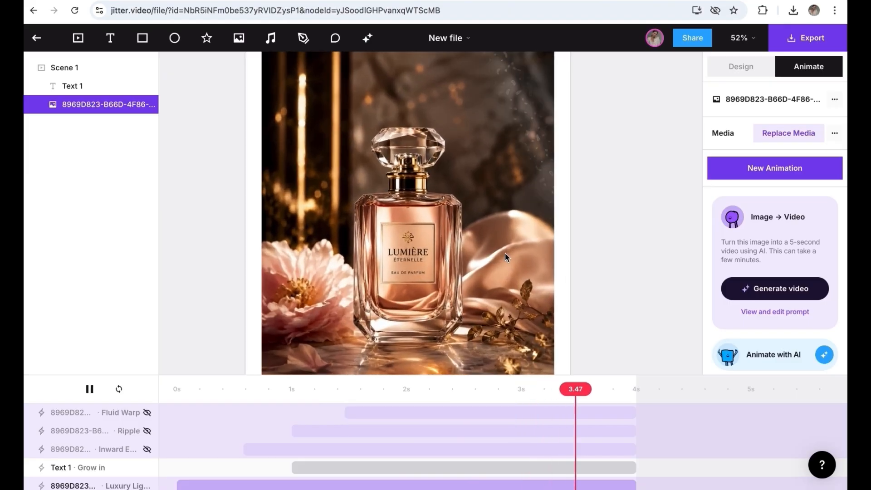
pyautogui.hscroll(-2, 503, 325)
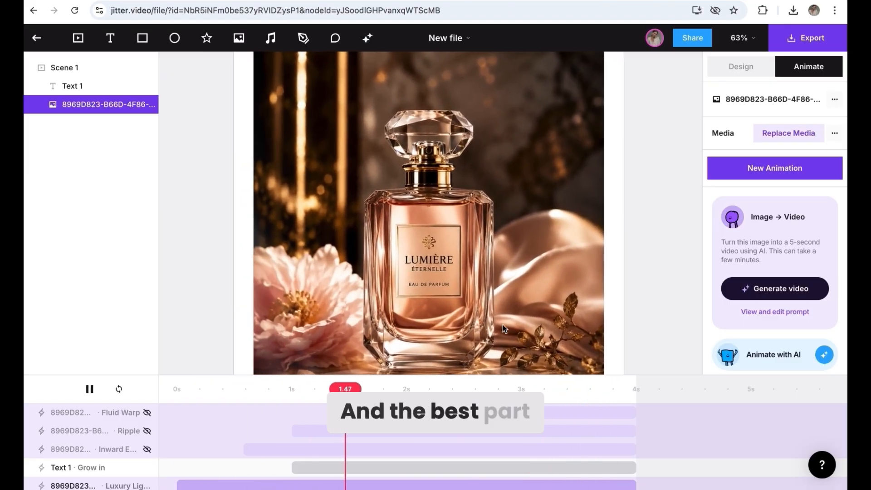
pyautogui.hscroll(1, 503, 325)
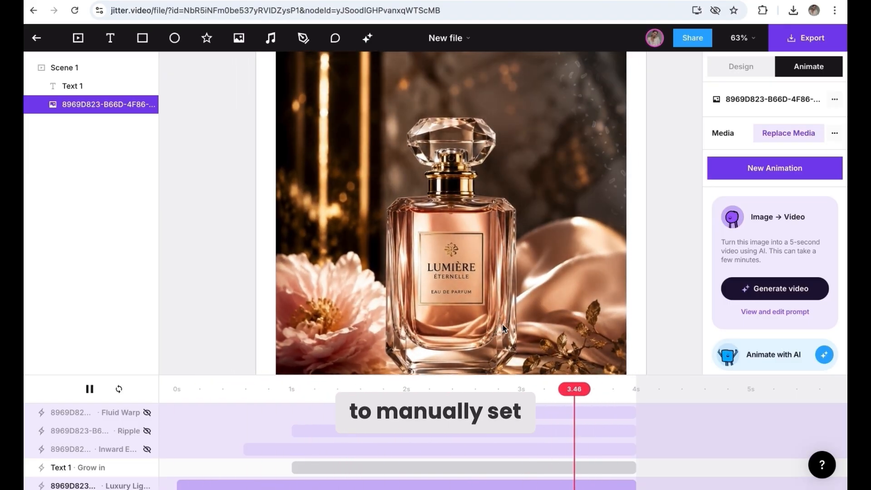
pyautogui.click(89, 390)
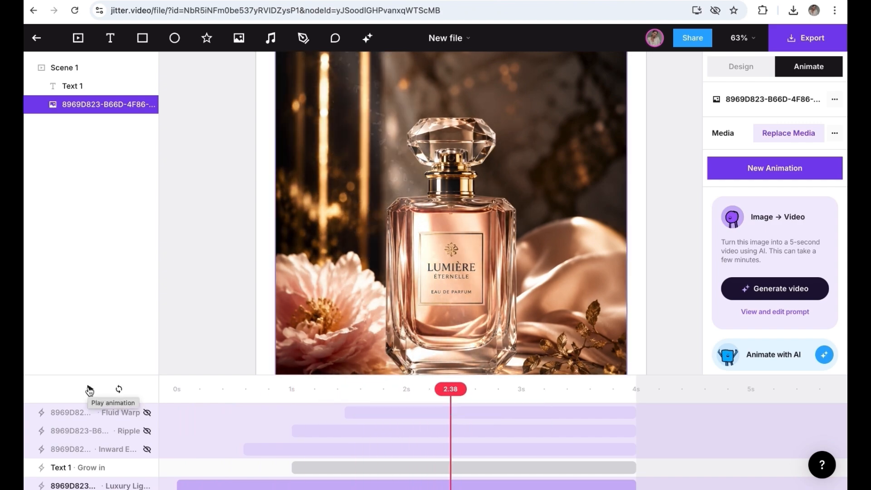
pyautogui.hotkey('shift', '1')
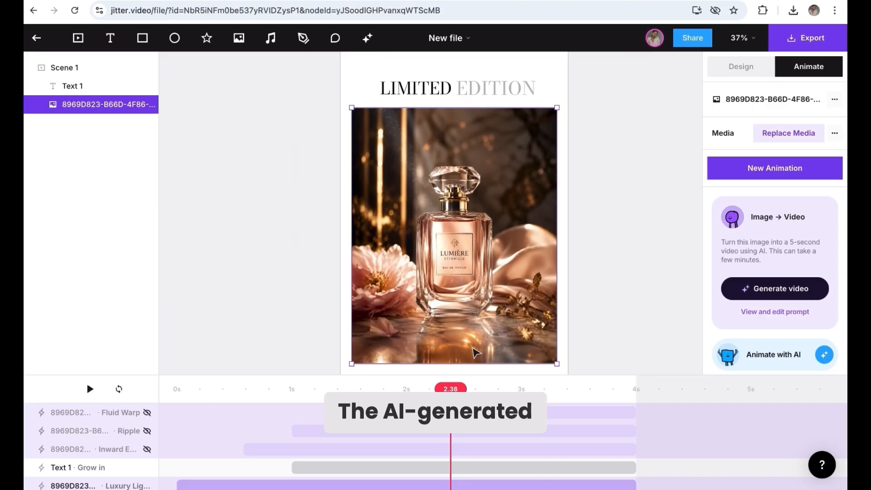
# Step: Export the scene as a 480p video and download it as an MP4 file
pyautogui.click(810, 36)
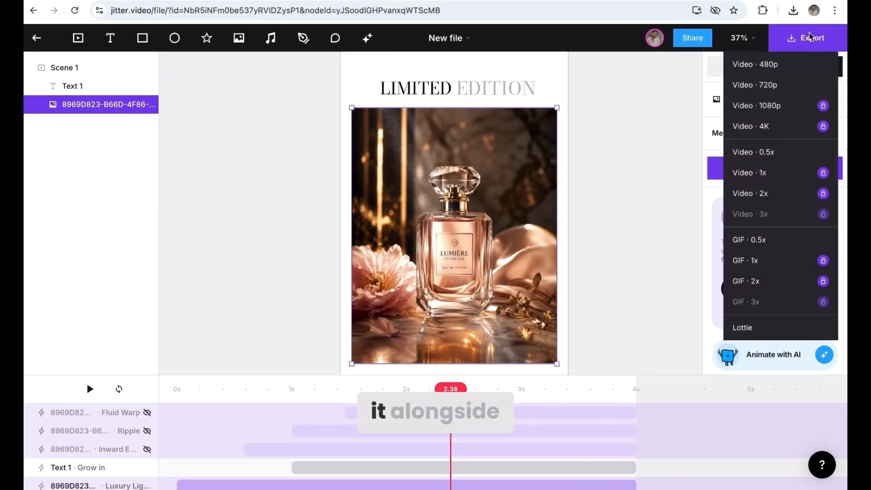
pyautogui.click(781, 63)
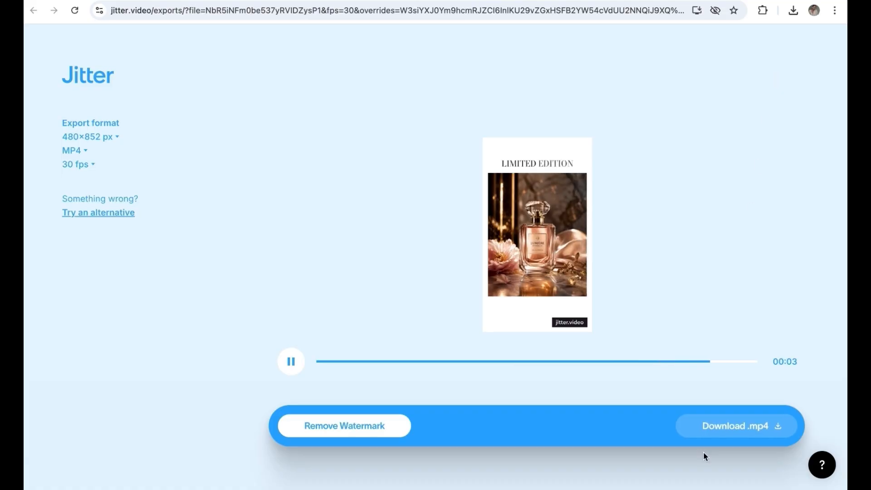
pyautogui.click(751, 428)
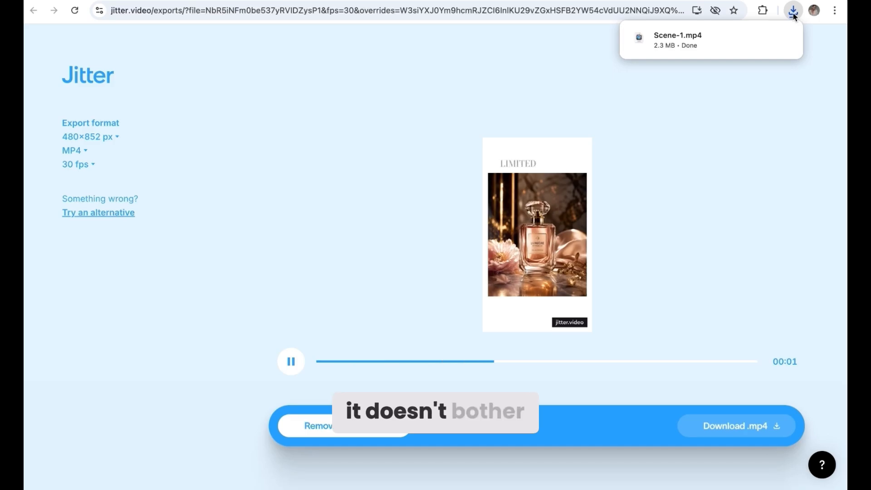
# Step: Open the downloaded Scene-1.mp4 in the video player and play it
pyautogui.click(726, 40)
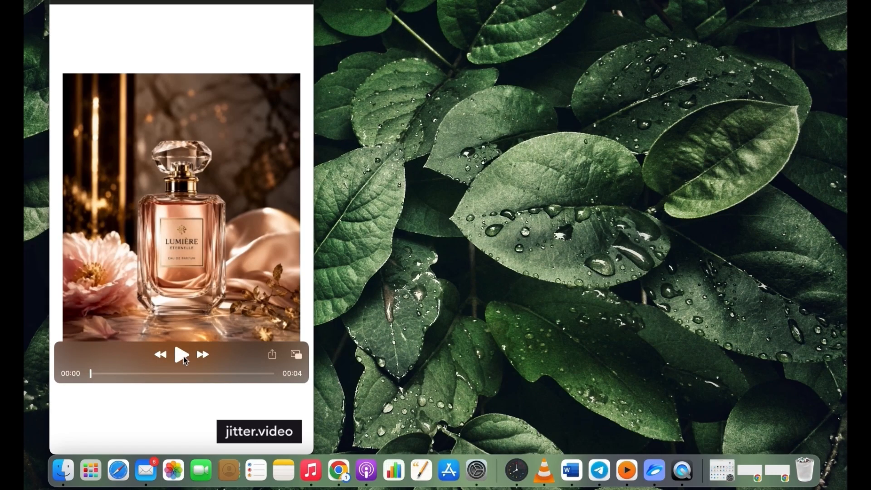
pyautogui.click(184, 359)
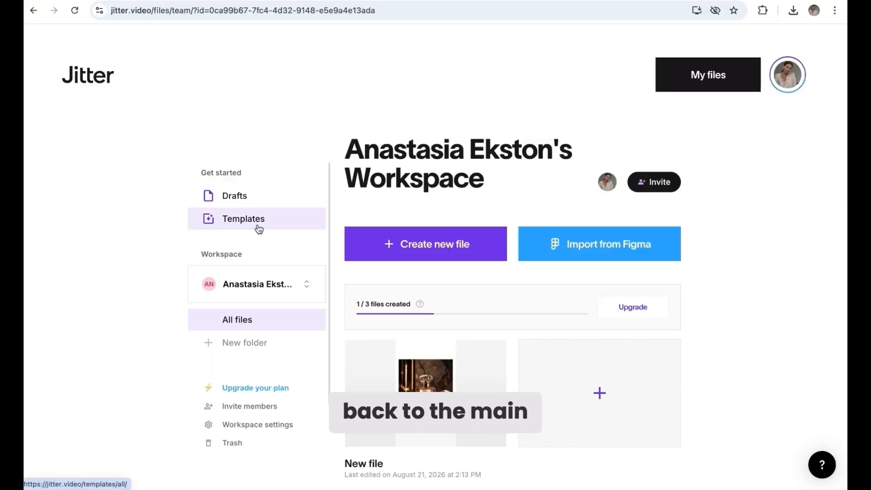
# Step: Browse the Jitter template library in the browser and open the details of the Orbit: Cards template
pyautogui.click(259, 227)
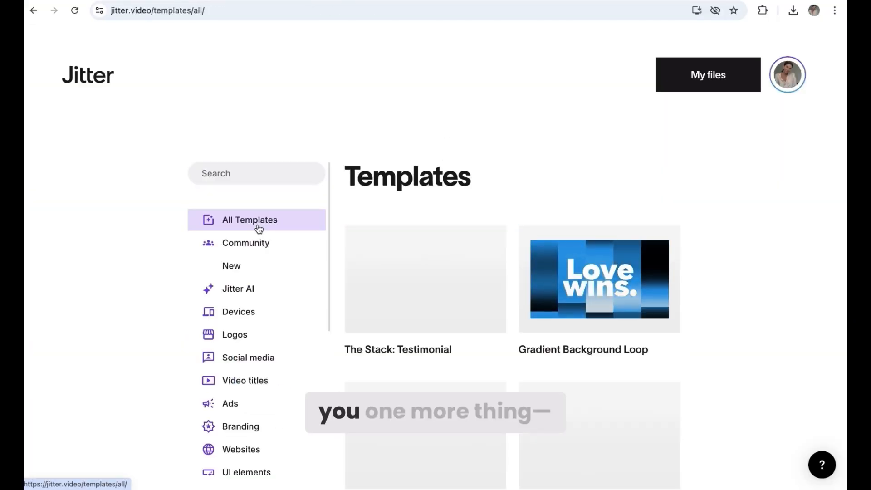
pyautogui.scroll(-5, 654, 222)
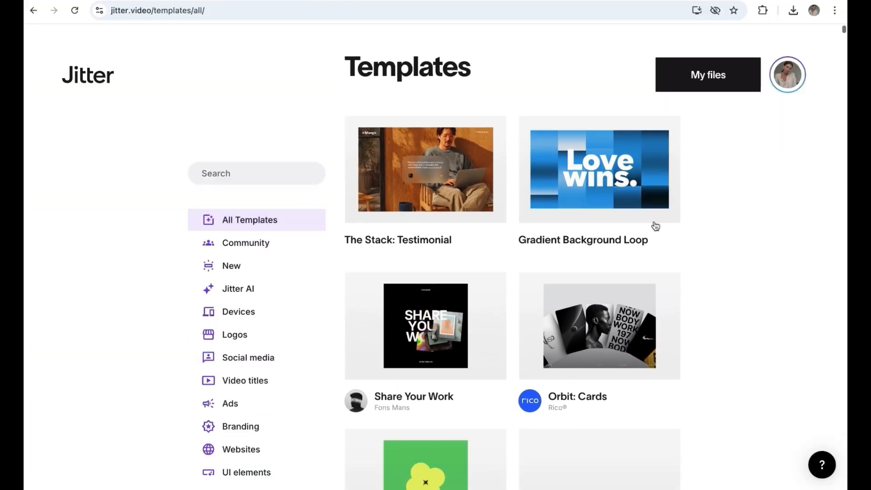
pyautogui.scroll(-3, 656, 225)
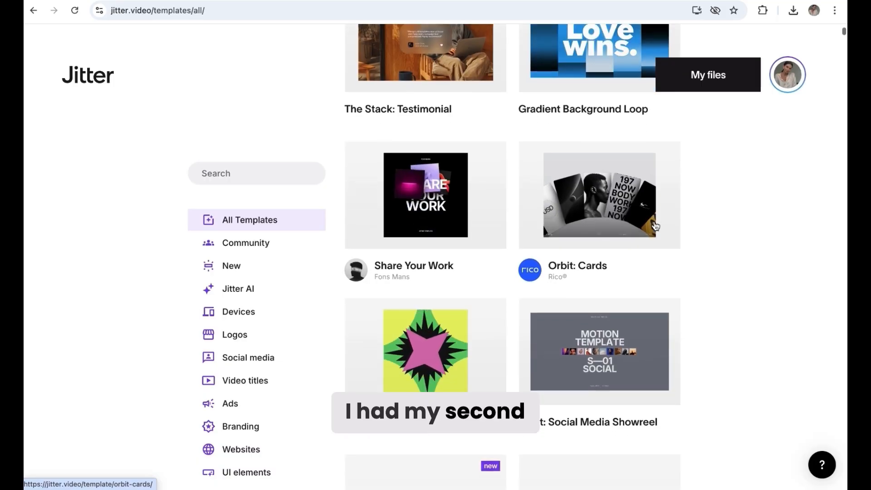
pyautogui.scroll(-1, 655, 225)
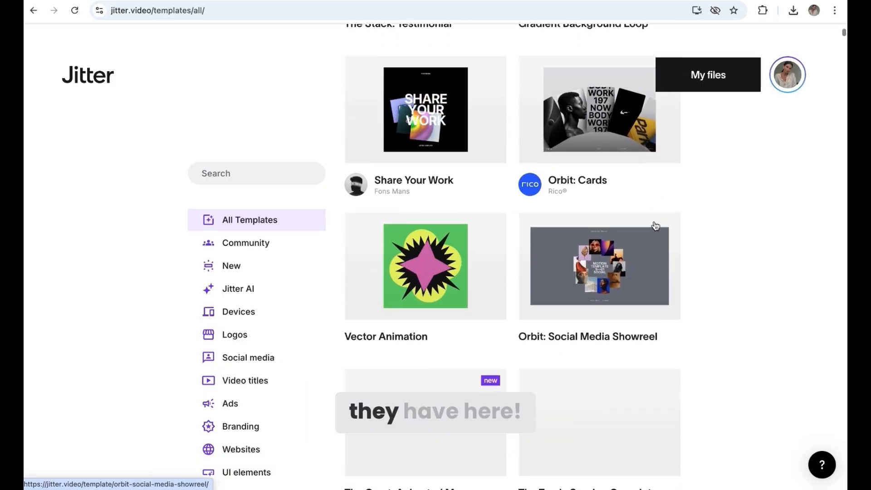
pyautogui.click(592, 131)
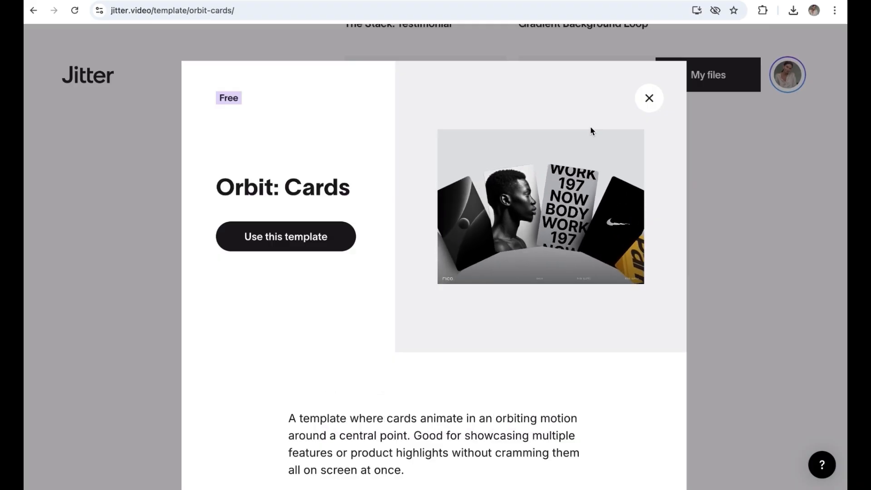
# Step: Review the preview and description of the Orbit: Cards template and close its details
pyautogui.scroll(-1, 590, 130)
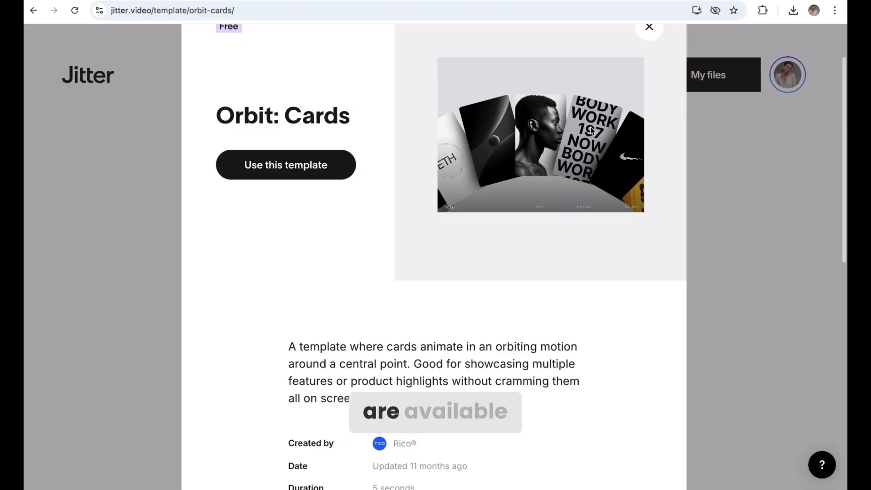
pyautogui.scroll(1, 591, 130)
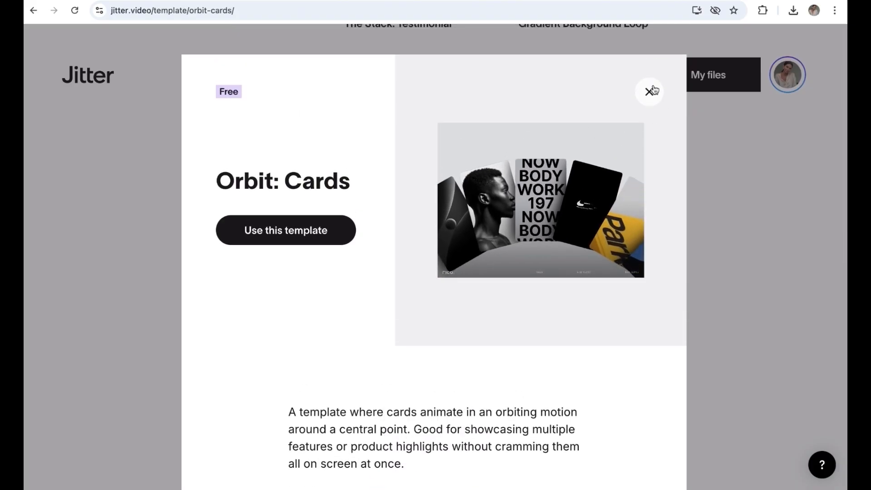
pyautogui.click(649, 66)
# Step: Find the Blur: Swirl template in the library, view its details and preview, and close them
pyautogui.scroll(-3, 623, 259)
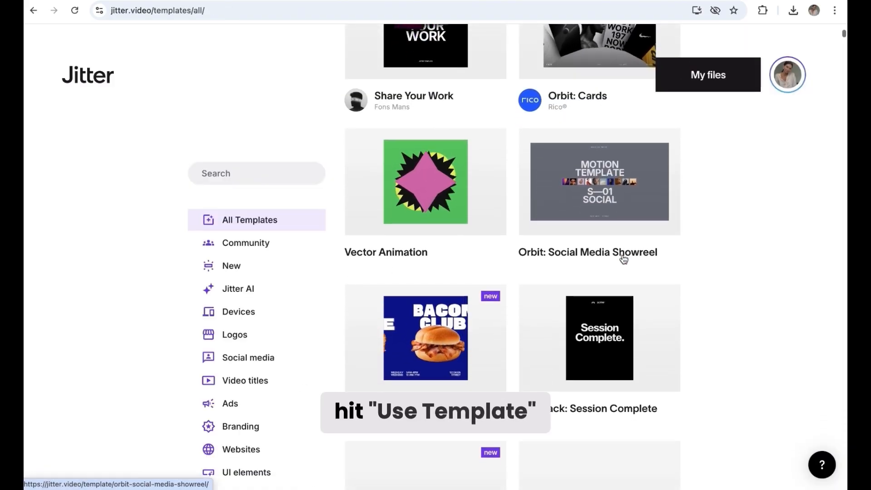
pyautogui.scroll(-4, 624, 259)
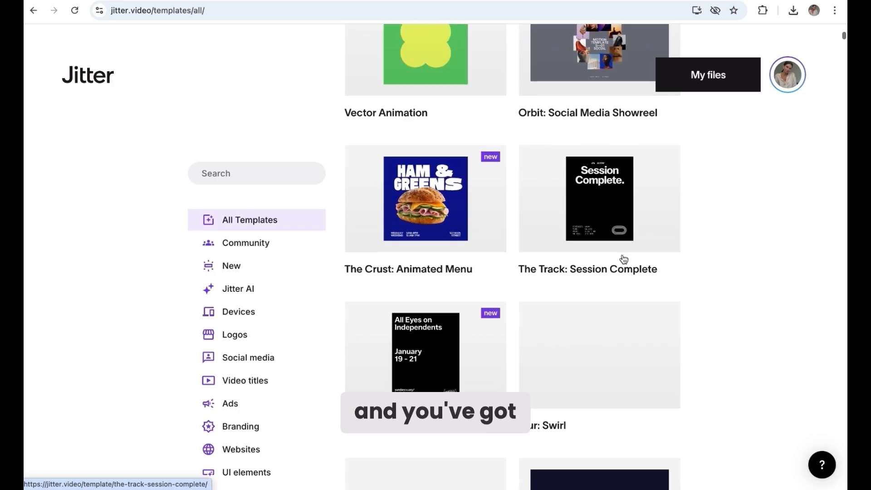
pyautogui.scroll(-1, 624, 259)
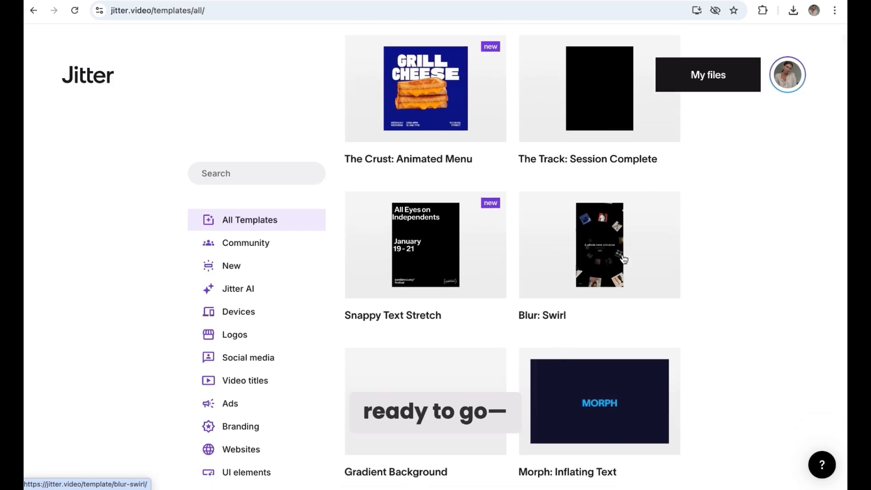
pyautogui.click(607, 239)
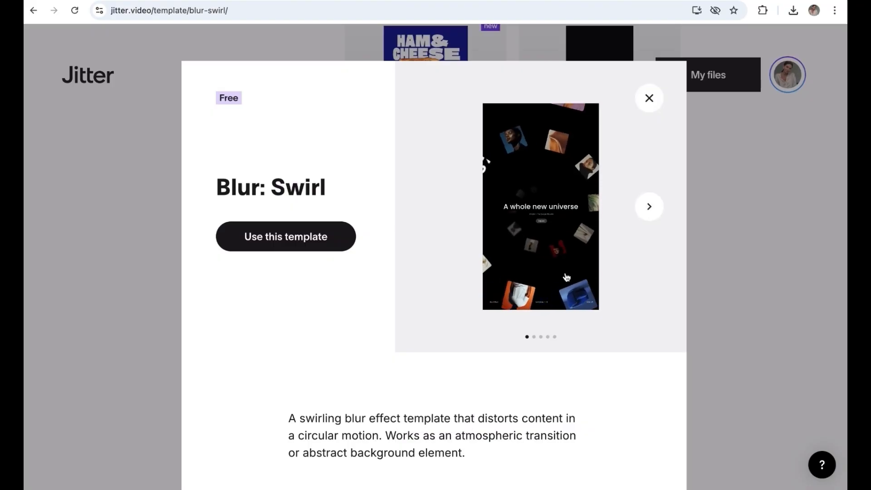
pyautogui.click(649, 97)
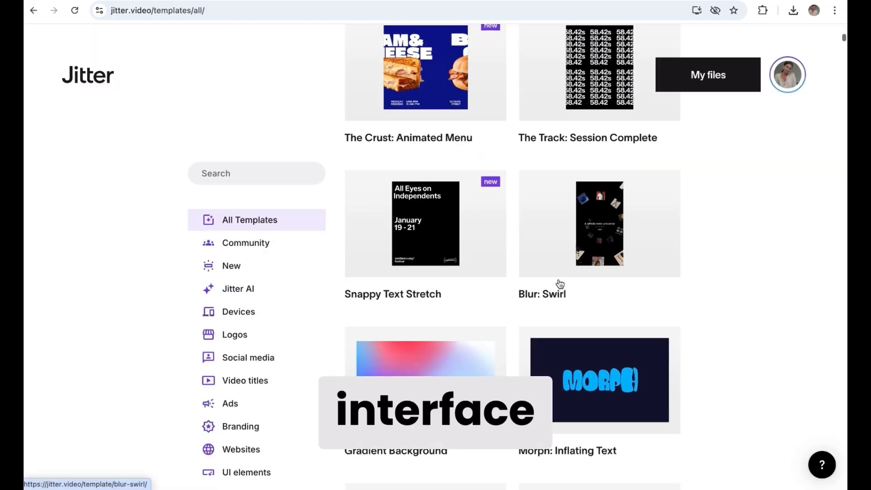
# Step: Browse further through all templates beyond Blur: Swirl and examine the animated previews on offer
pyautogui.scroll(-3, 559, 284)
pyautogui.scroll(-3, 560, 284)
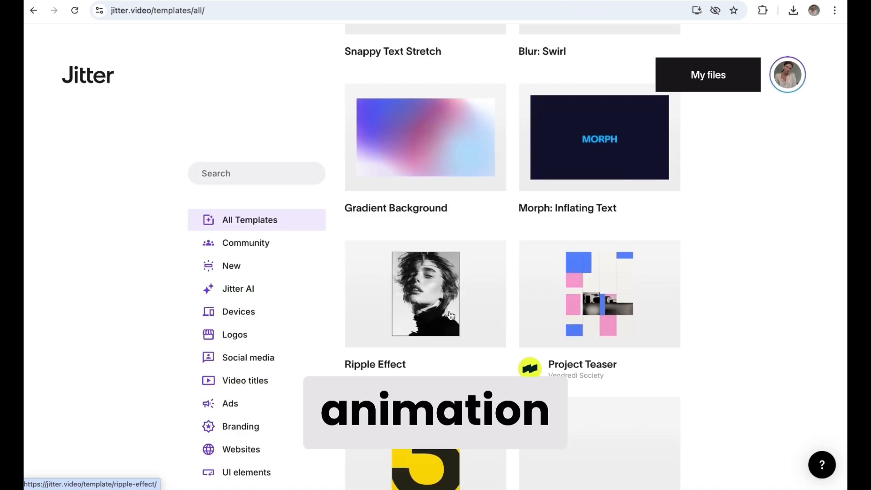
pyautogui.scroll(-2, 450, 315)
pyautogui.scroll(-4, 450, 316)
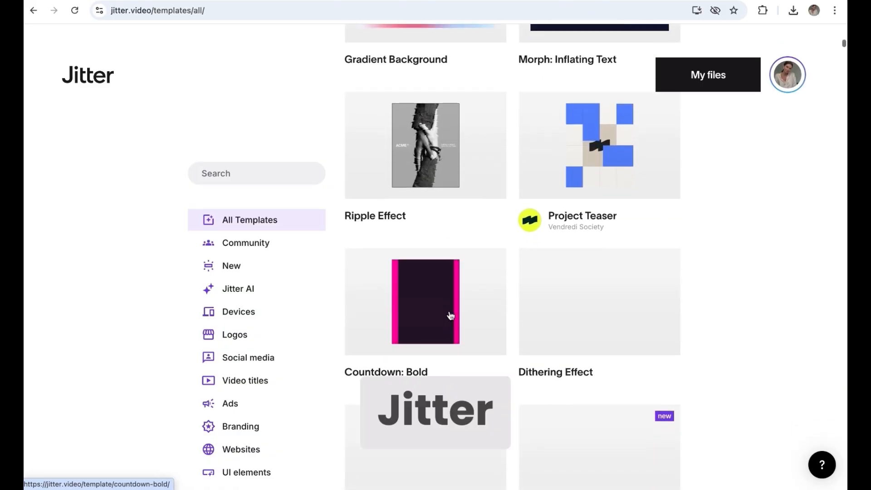
pyautogui.scroll(-1, 450, 315)
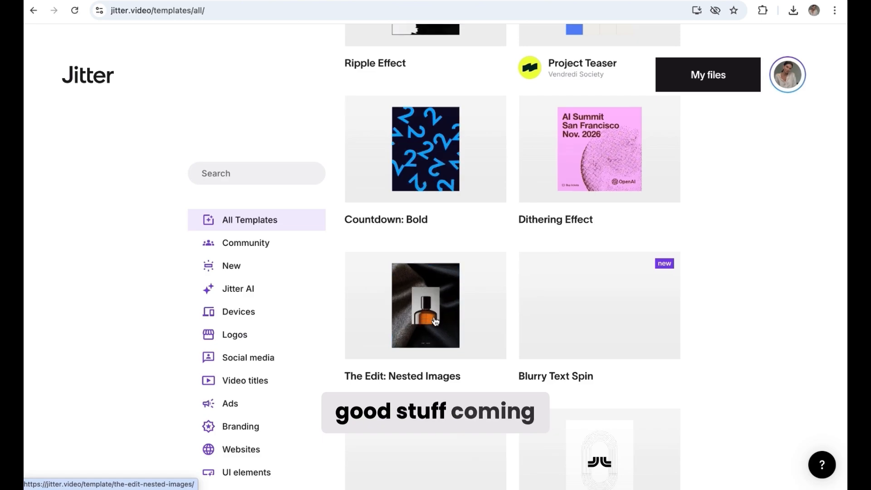
pyautogui.scroll(-15, 610, 287)
pyautogui.scroll(-10, 611, 291)
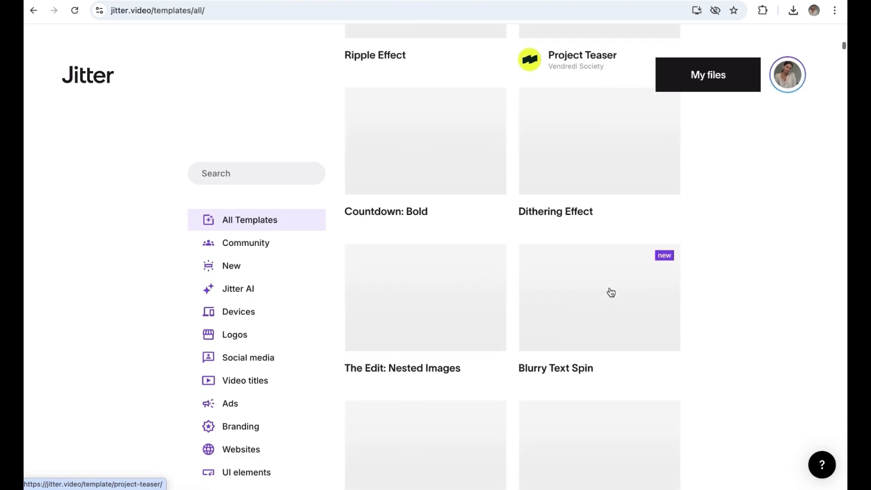
pyautogui.scroll(-2, 611, 291)
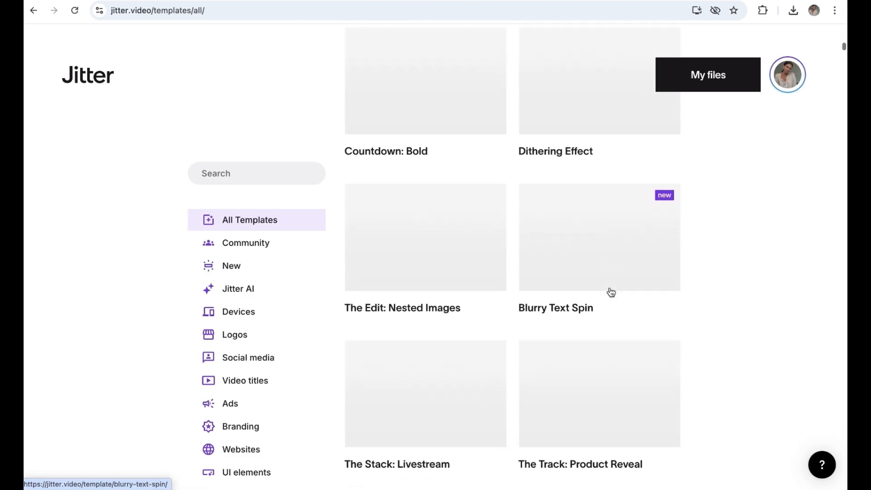